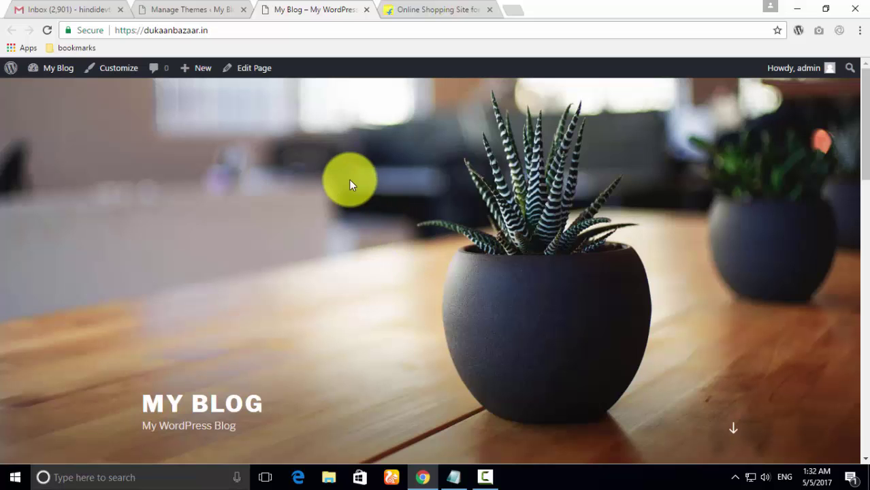
Switch to the Manage Themes page and open the page for adding a new theme
click(199, 9)
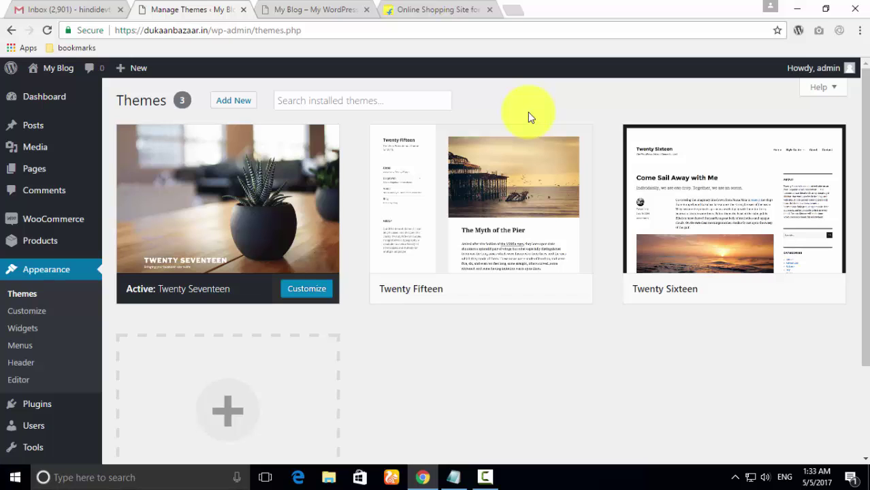
mouse_move(455, 281)
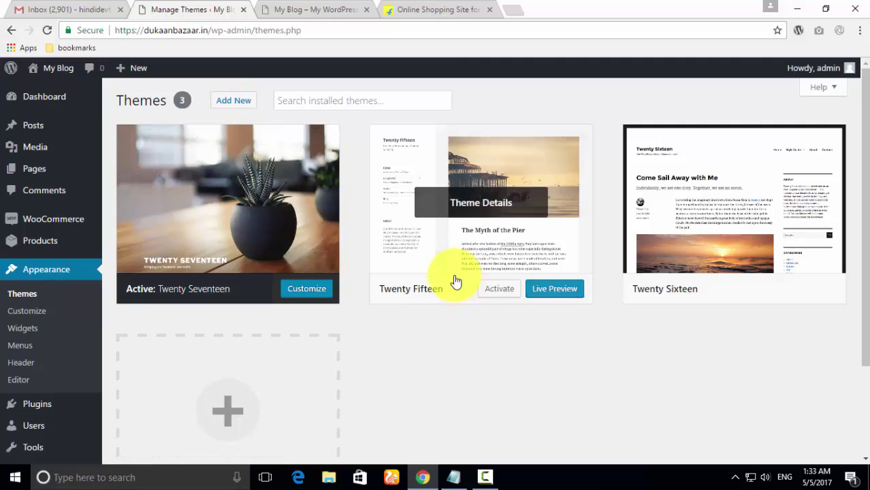
click(229, 100)
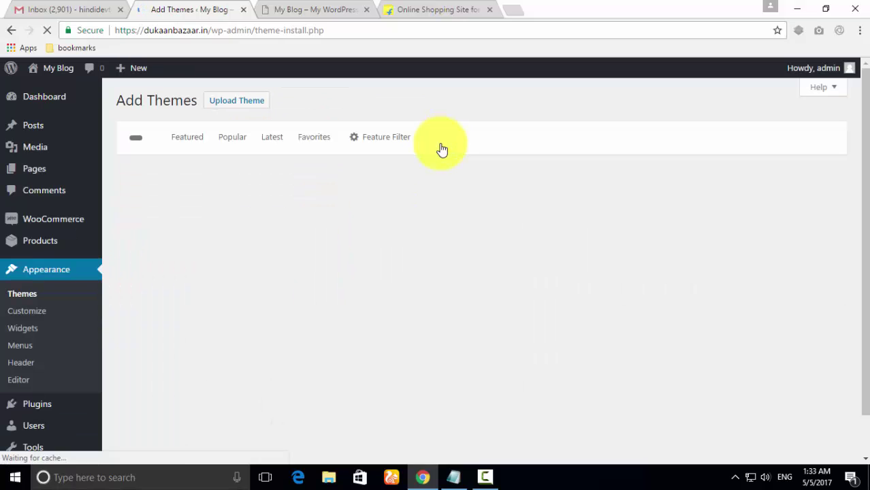
Search the theme directory for "storevilla" and look through the matching themes
click(718, 140)
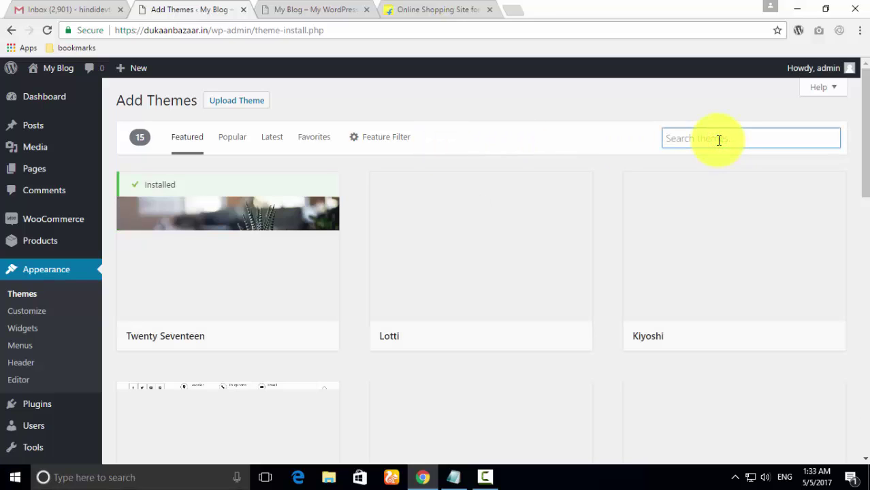
text(stor)
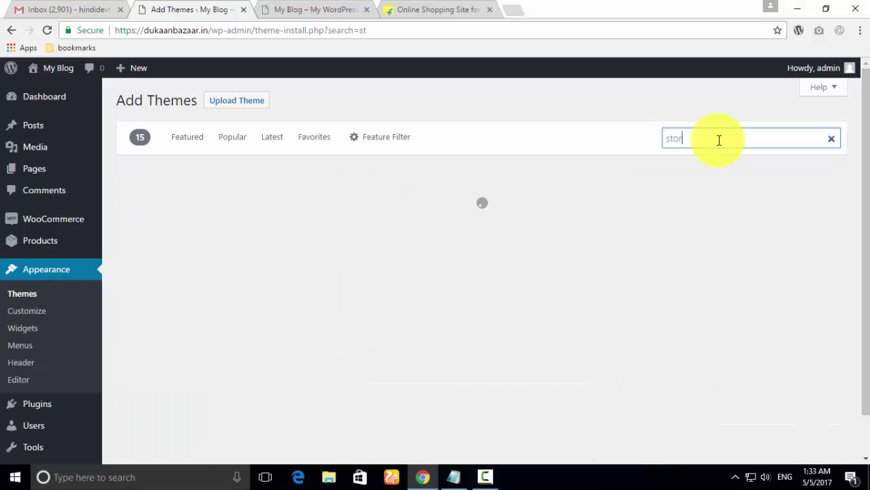
text(evilla)
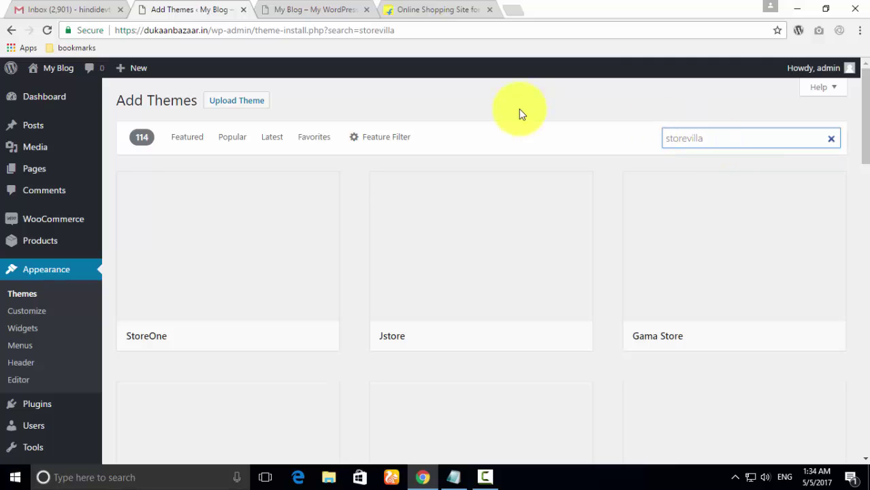
mouse_move(524, 233)
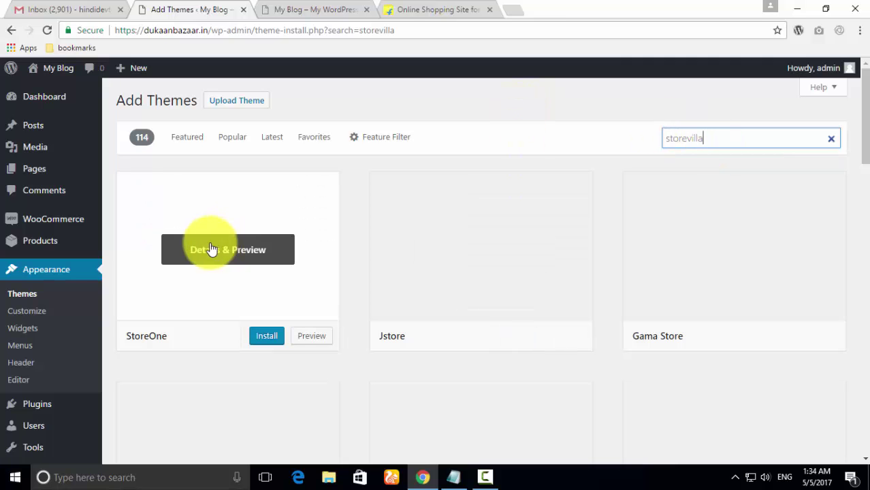
scroll(358, 322, down, 1)
scroll(356, 317, down, 4)
scroll(356, 319, up, 4)
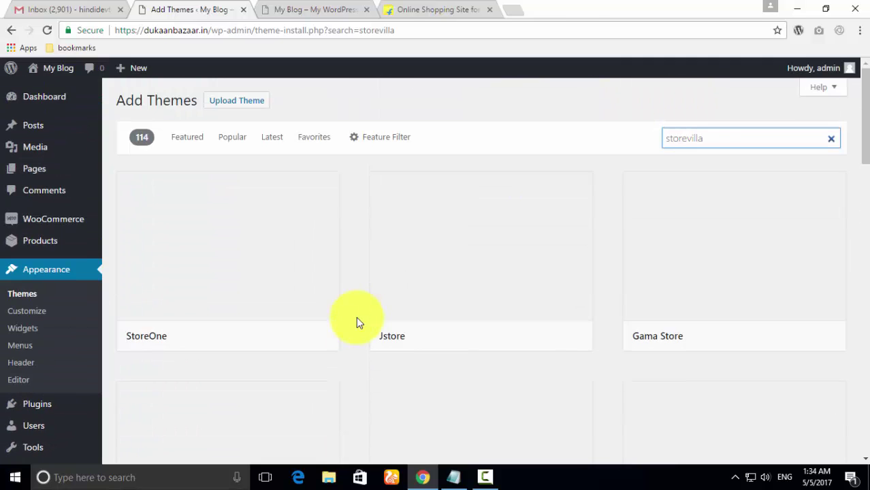
mouse_move(301, 194)
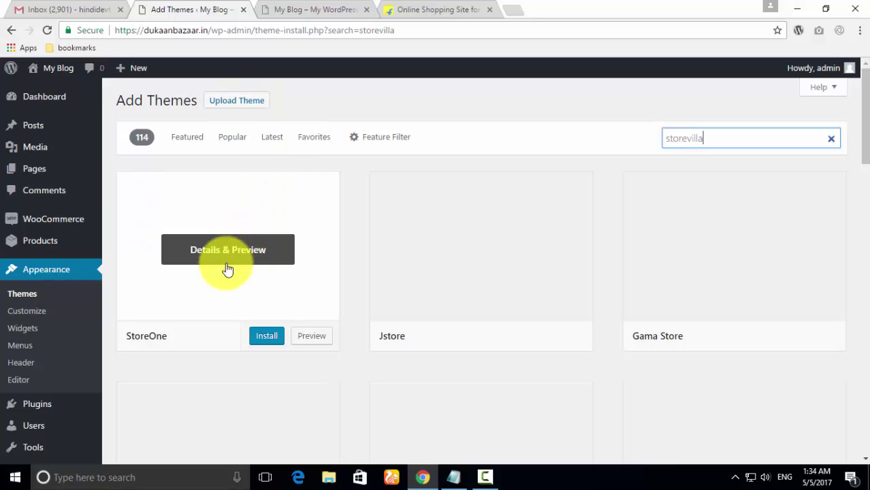
mouse_move(393, 220)
scroll(392, 220, down, 2)
scroll(394, 215, up, 2)
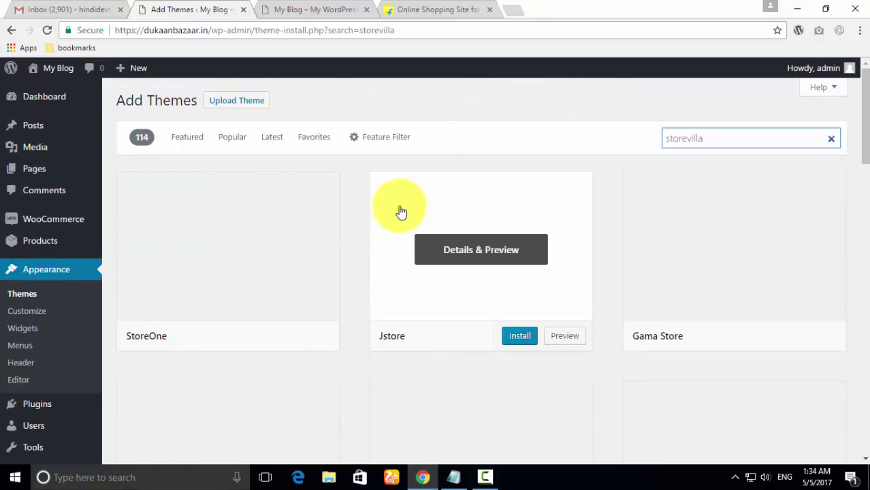
Change the theme search to "store villa", then install and activate the StoreVilla theme
click(686, 140)
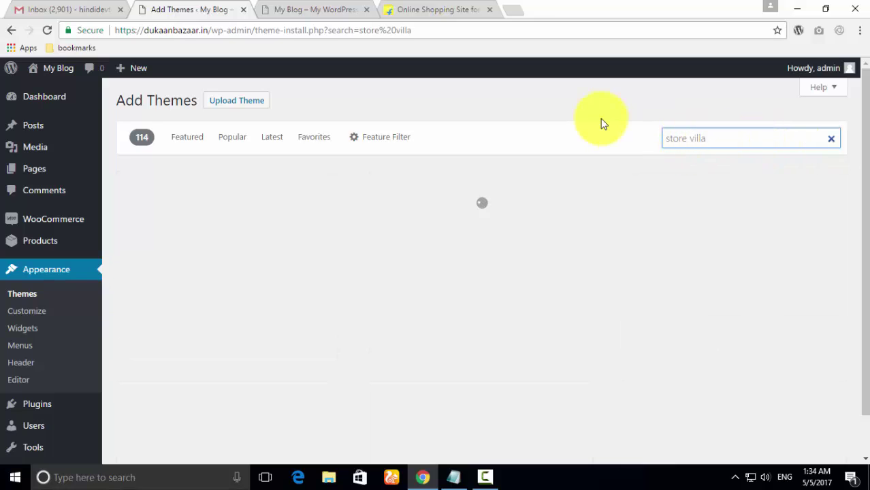
mouse_move(266, 274)
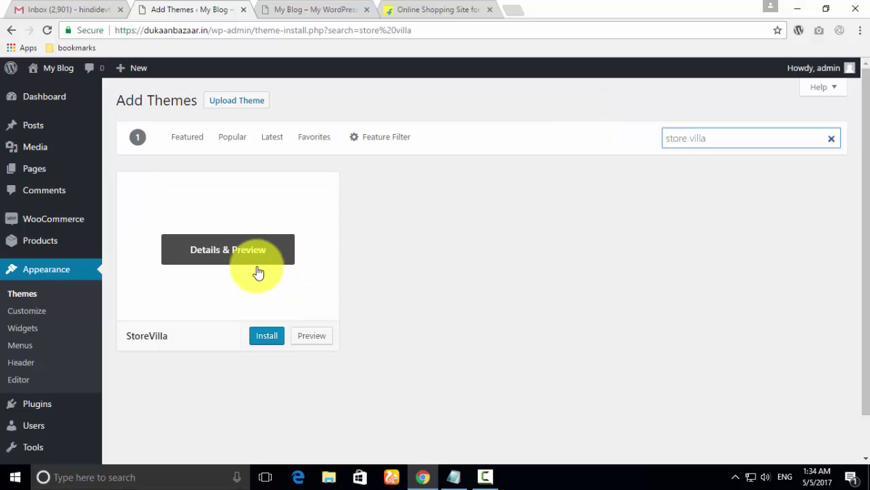
click(264, 337)
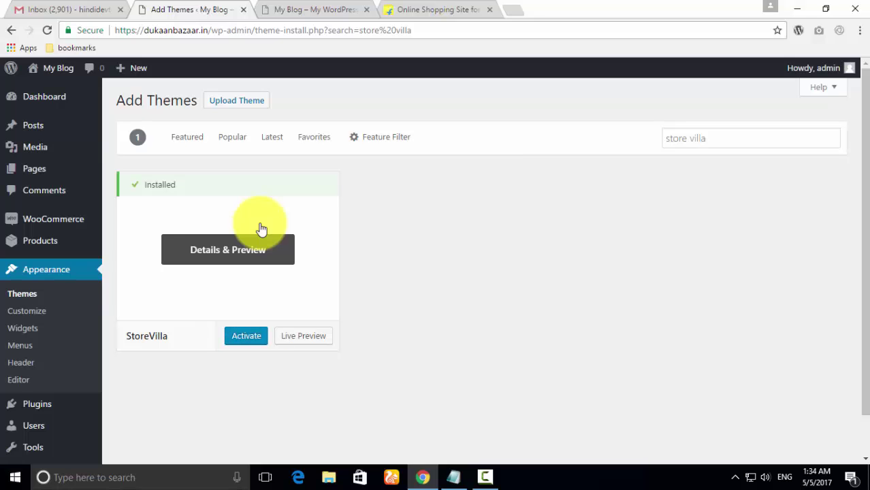
click(247, 336)
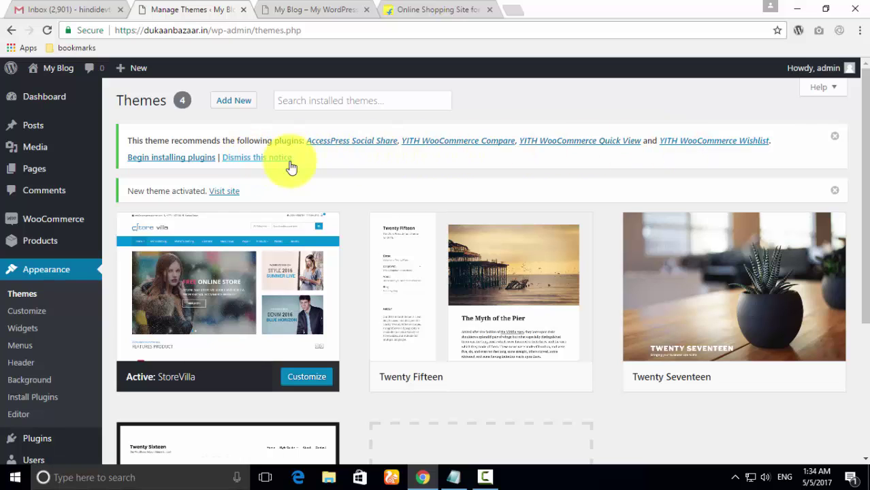
Bulk-install all the plugins recommended by StoreVilla: AccessPress Social Share and YITH WooCommerce Compare, Quick View and Wishlist
click(190, 163)
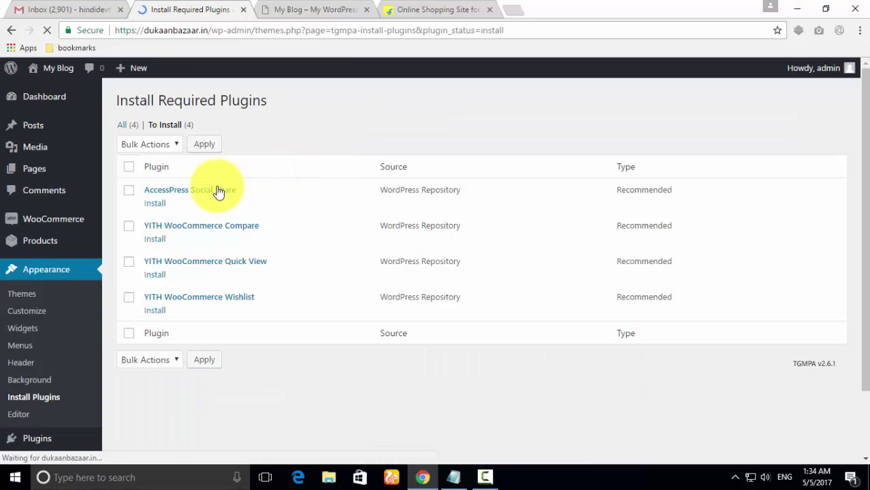
click(163, 144)
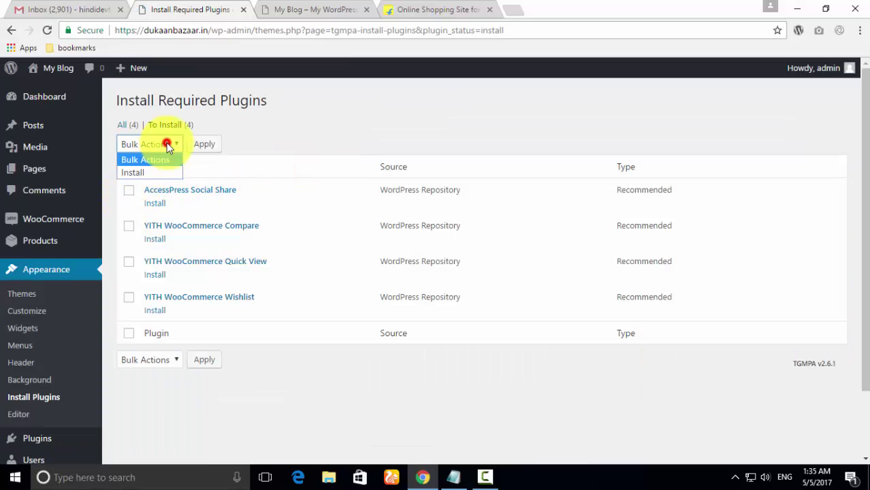
click(156, 171)
click(129, 167)
click(202, 144)
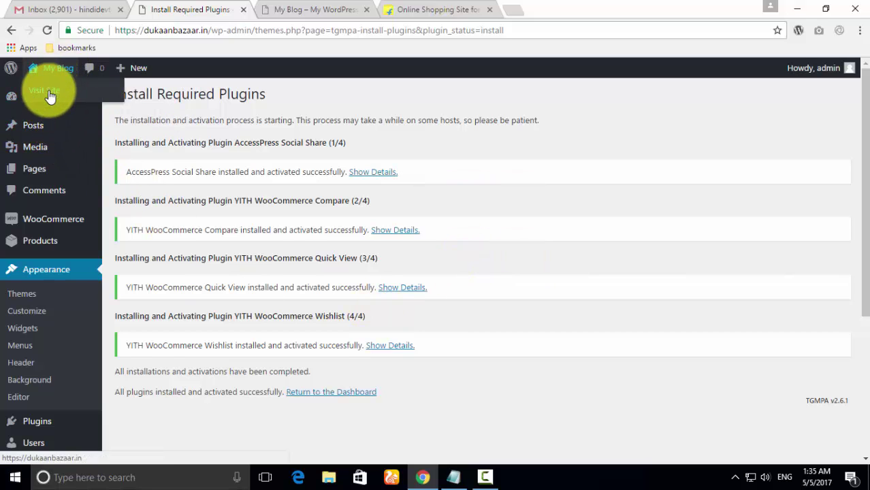
Open the live site in a new tab and compare it with the already open tab showing the previous theme
right_click(55, 94)
click(76, 101)
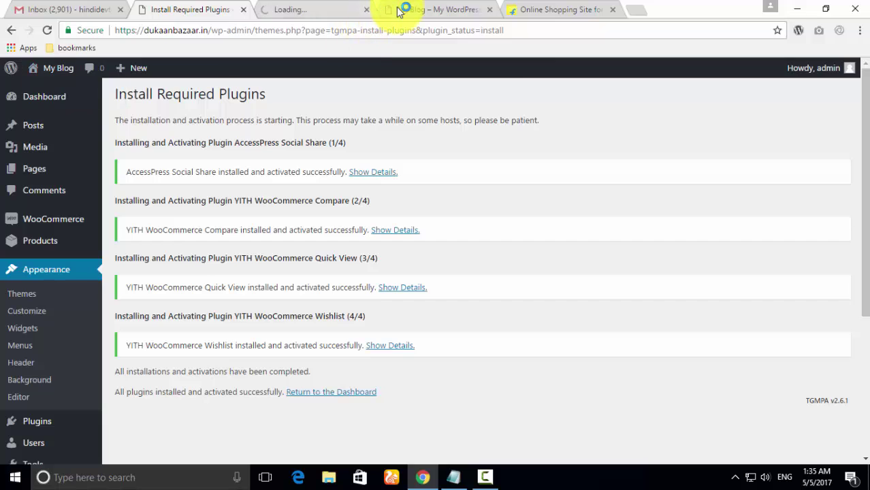
click(420, 8)
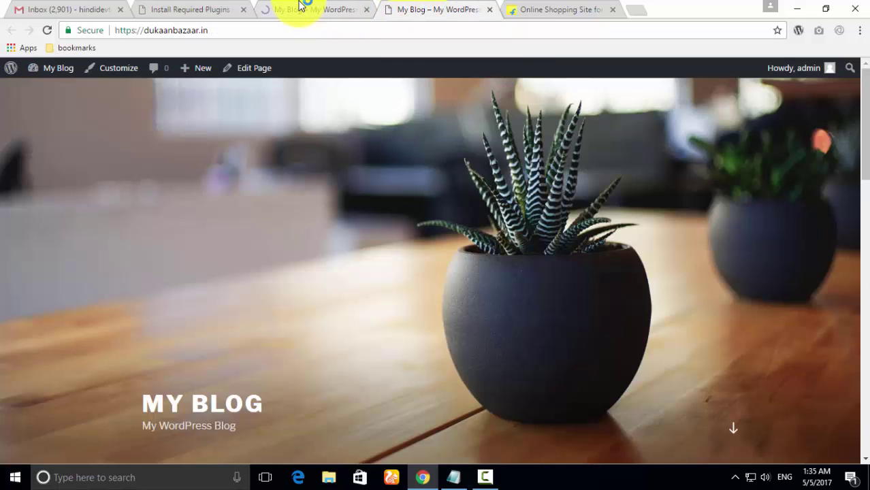
click(300, 5)
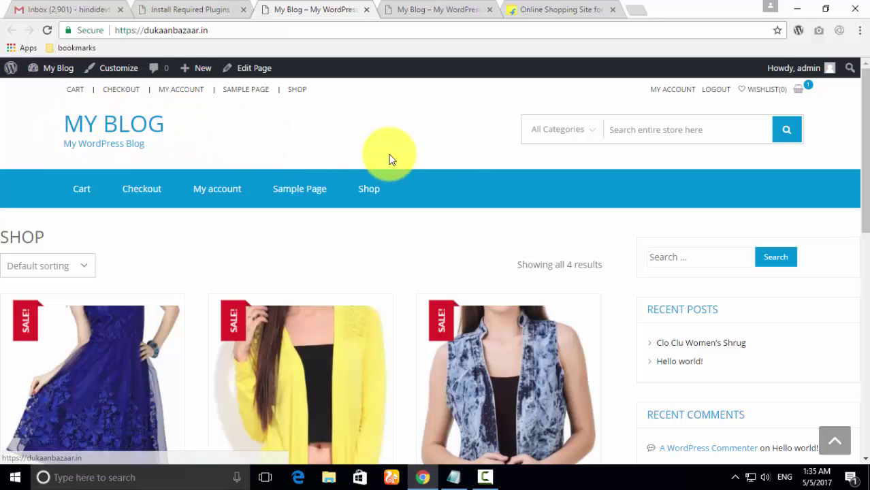
Examine the home page under the new theme, including its header, store search, basket, sidebar and product listing
scroll(458, 158, down, 1)
scroll(459, 159, down, 7)
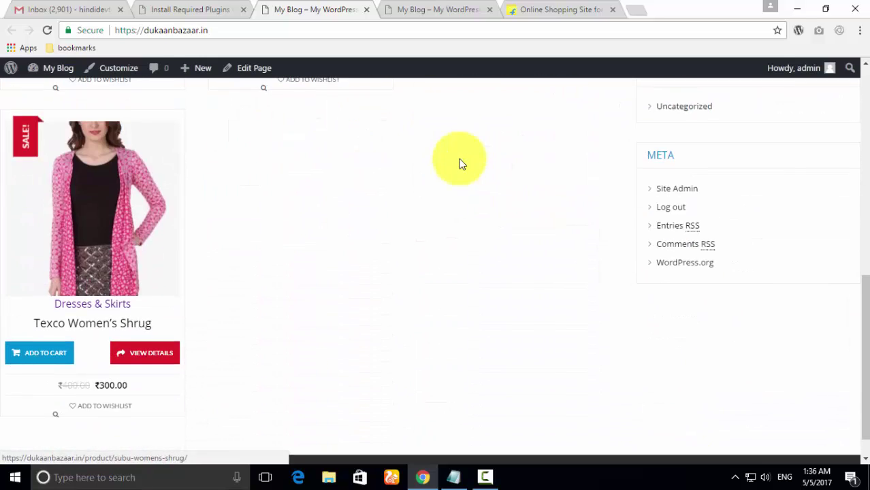
scroll(459, 162, up, 9)
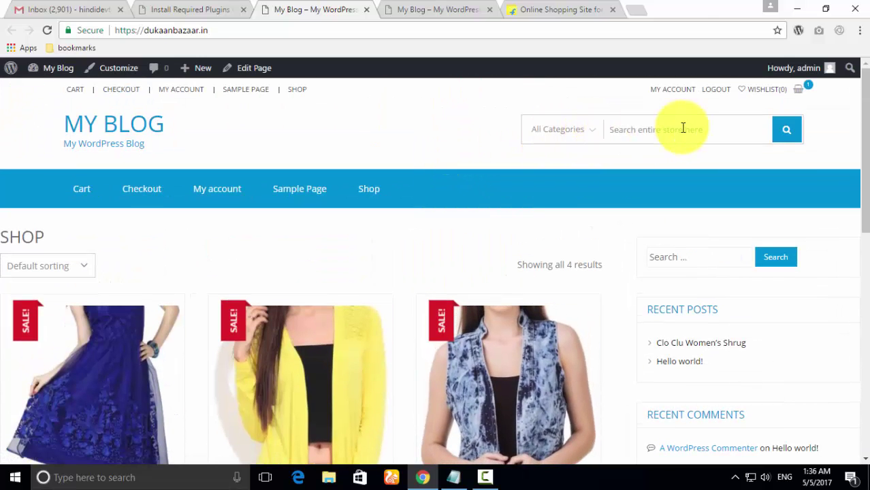
mouse_move(801, 94)
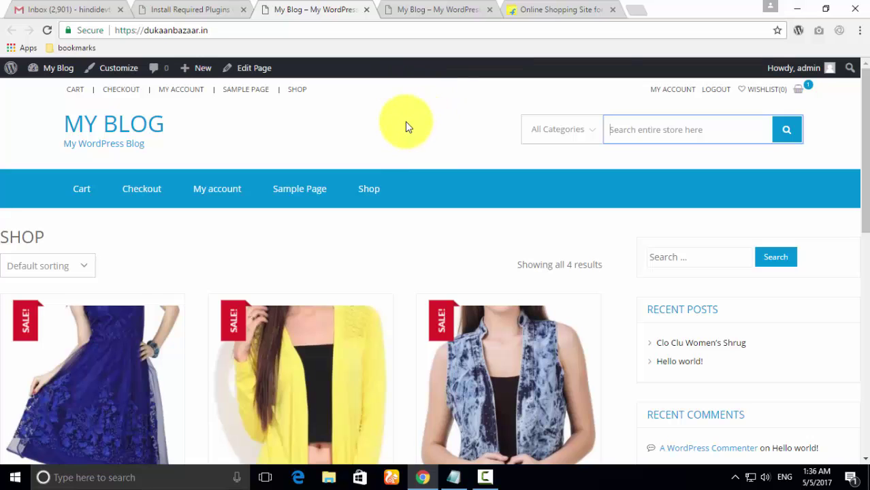
scroll(440, 163, down, 1)
scroll(408, 170, up, 1)
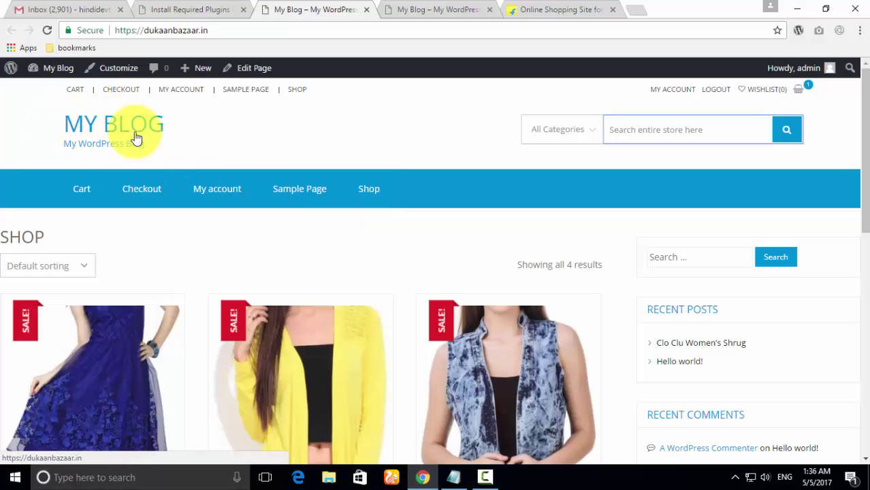
scroll(415, 179, down, 3)
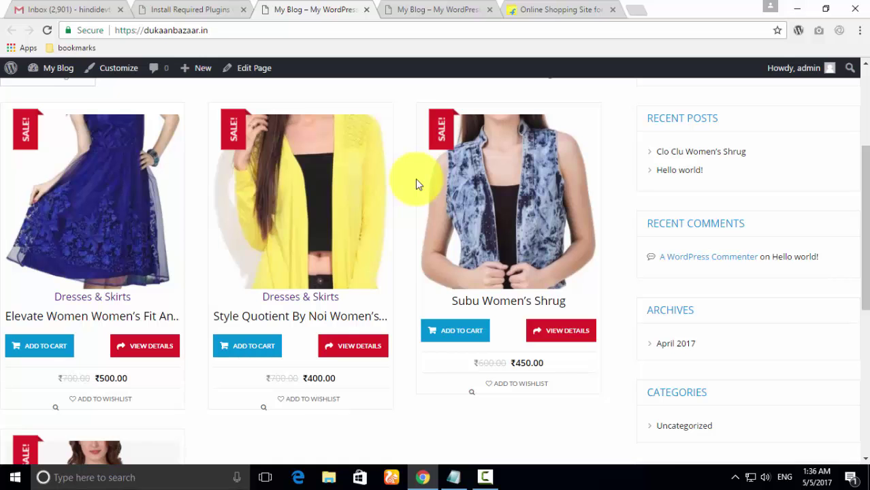
scroll(466, 202, up, 1)
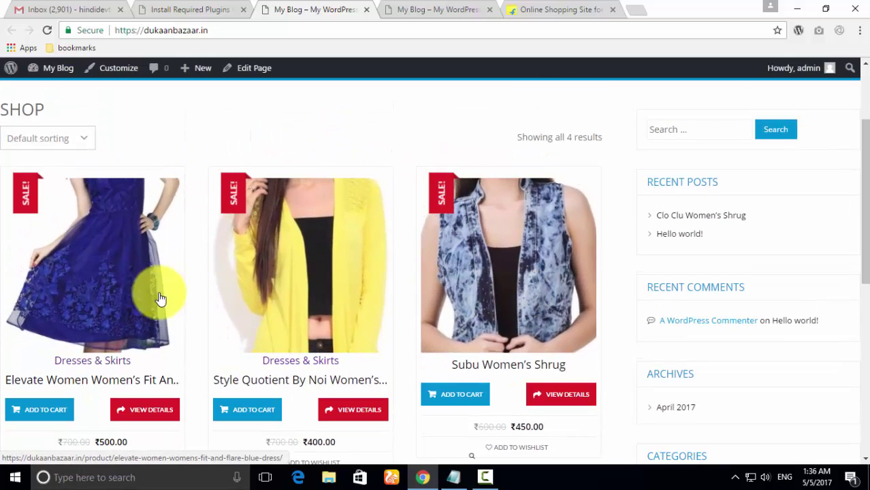
Open the Elevate Women blue dress product and examine its image, price, cart controls, share links, description and related products
click(120, 272)
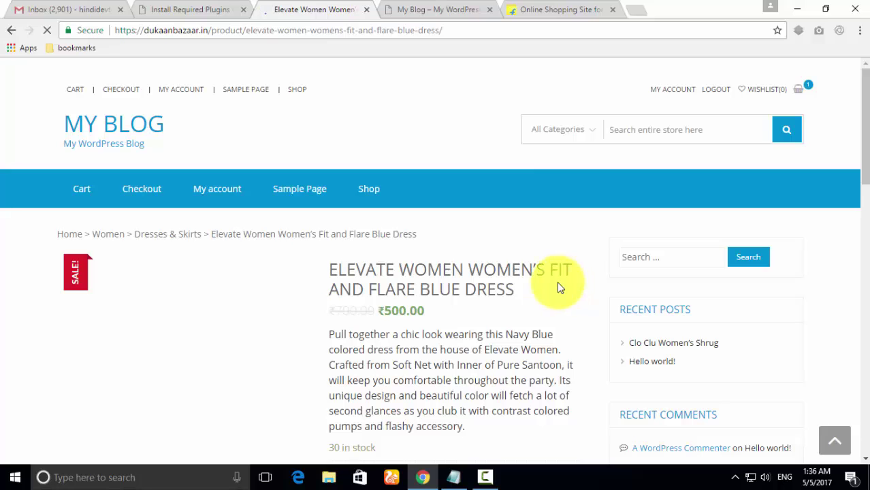
scroll(504, 293, down, 2)
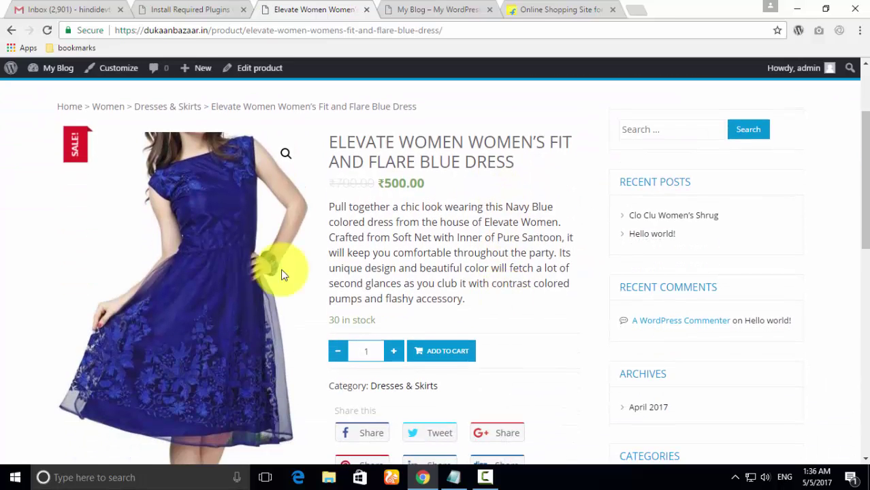
scroll(233, 200, up, 1)
scroll(233, 200, down, 2)
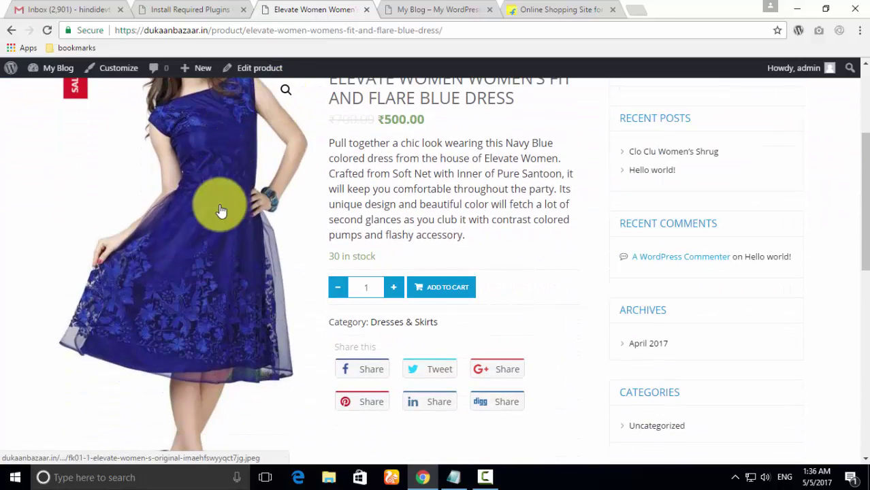
scroll(228, 243, up, 1)
scroll(229, 245, down, 2)
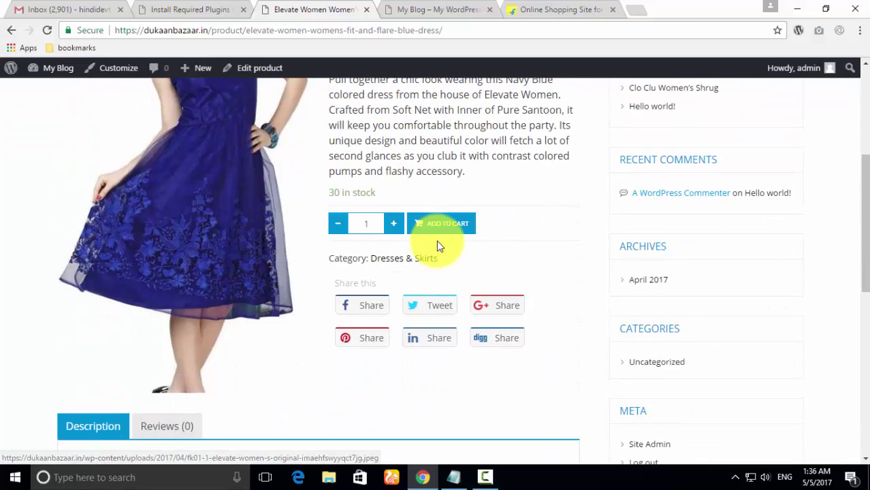
scroll(432, 232, up, 2)
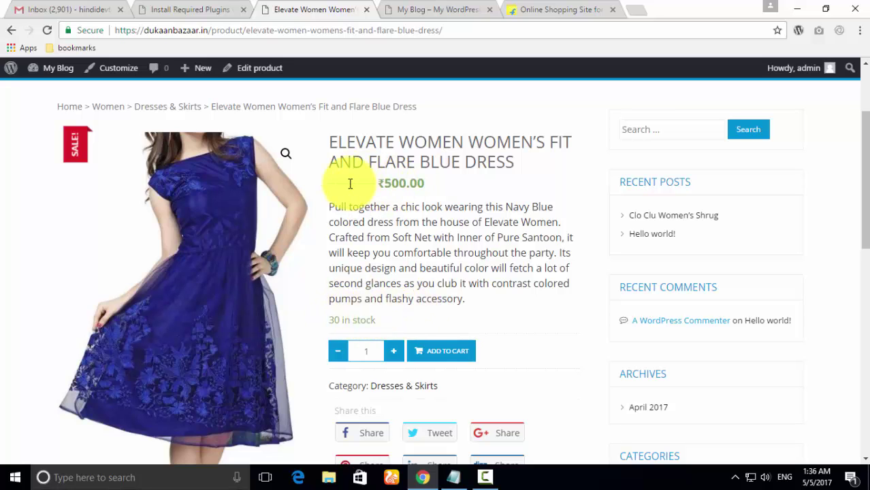
scroll(498, 266, down, 3)
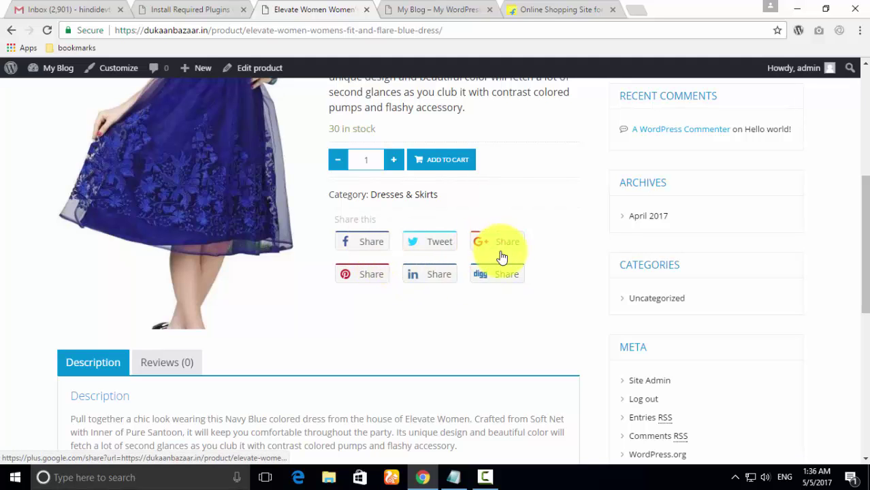
scroll(412, 296, down, 3)
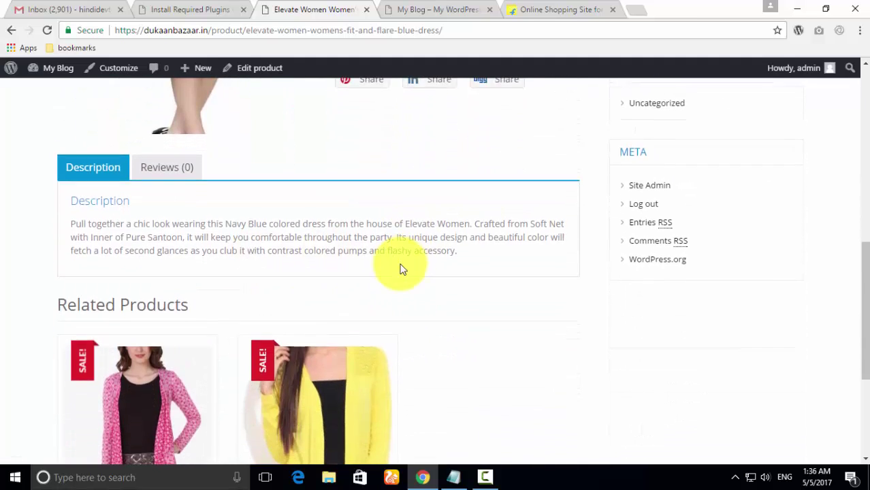
scroll(402, 268, down, 3)
scroll(533, 295, up, 10)
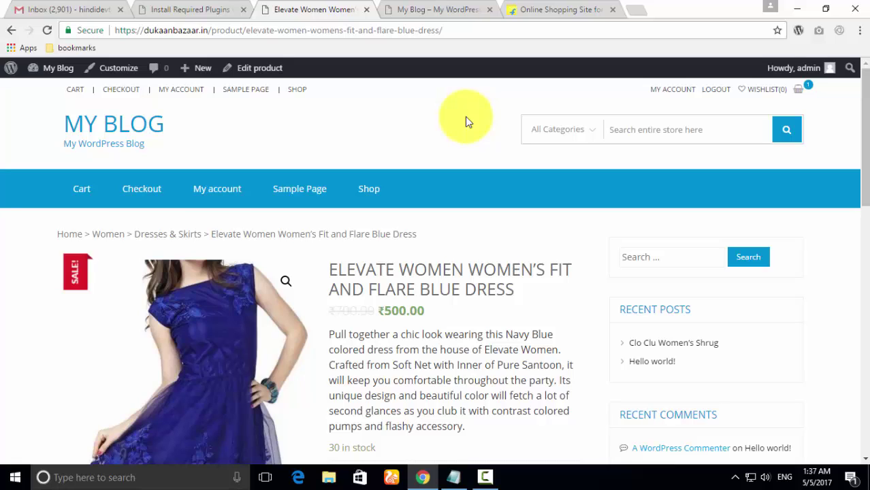
scroll(466, 231, down, 5)
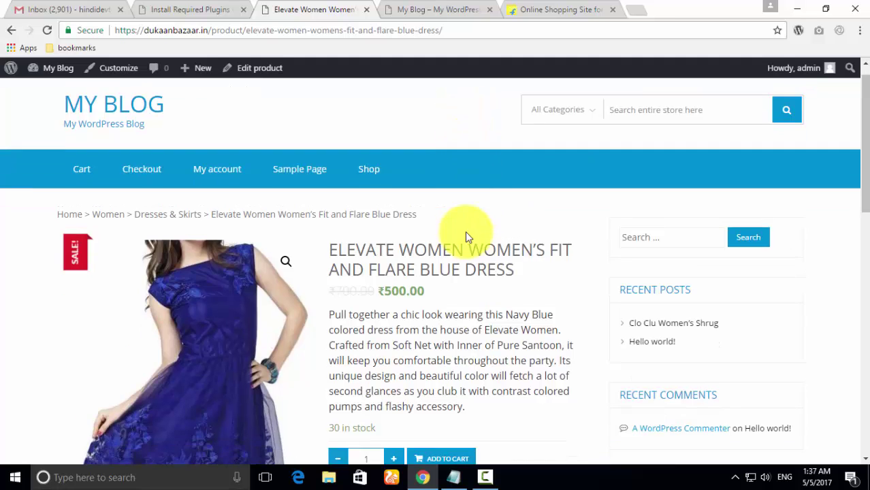
Go back to the store's home page and examine the shop listing, product buttons and prices, and sidebar widgets
scroll(497, 286, up, 5)
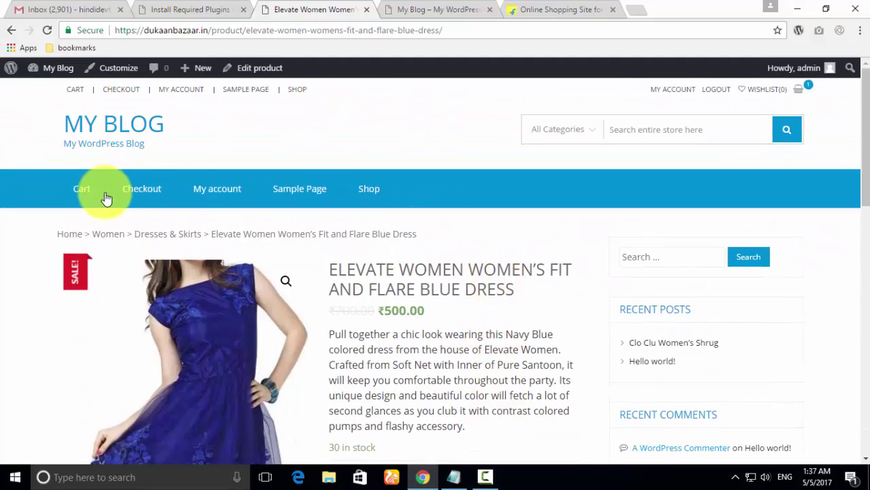
click(94, 127)
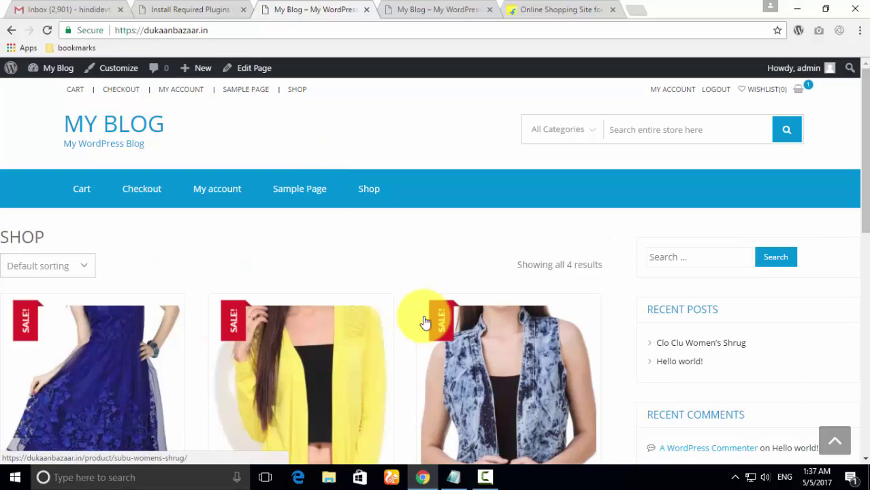
scroll(377, 288, down, 2)
scroll(376, 290, down, 5)
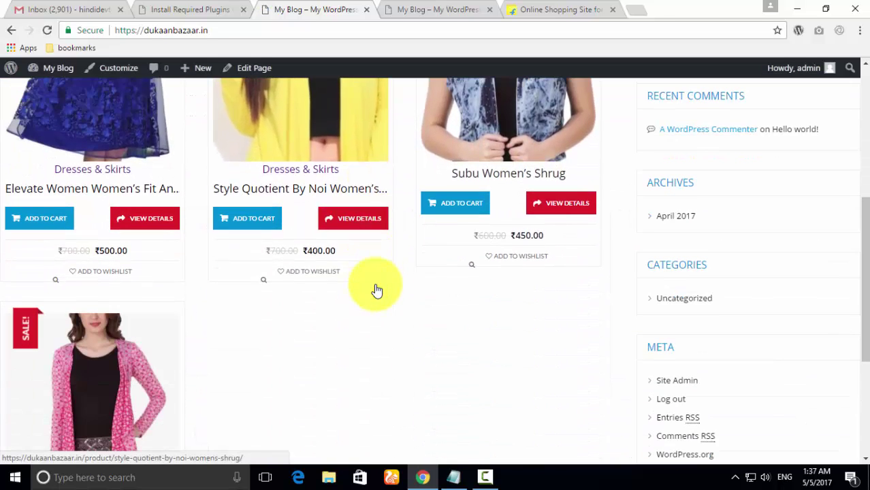
scroll(374, 290, up, 8)
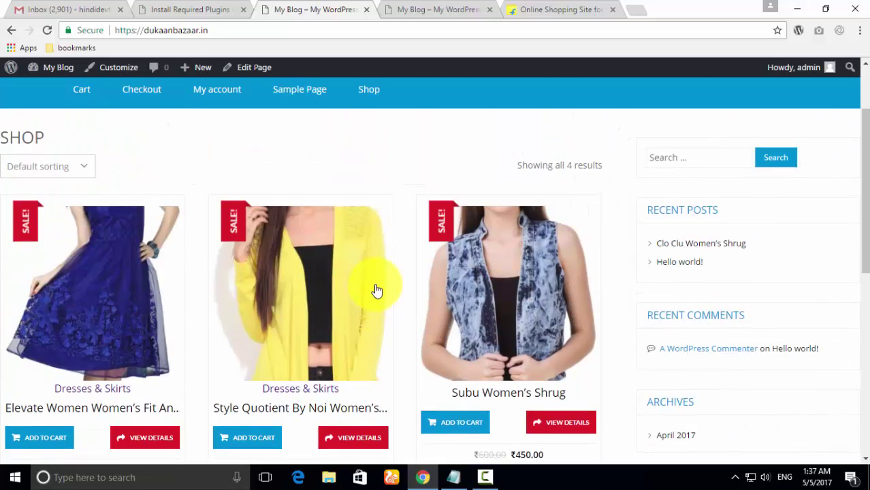
scroll(714, 307, down, 1)
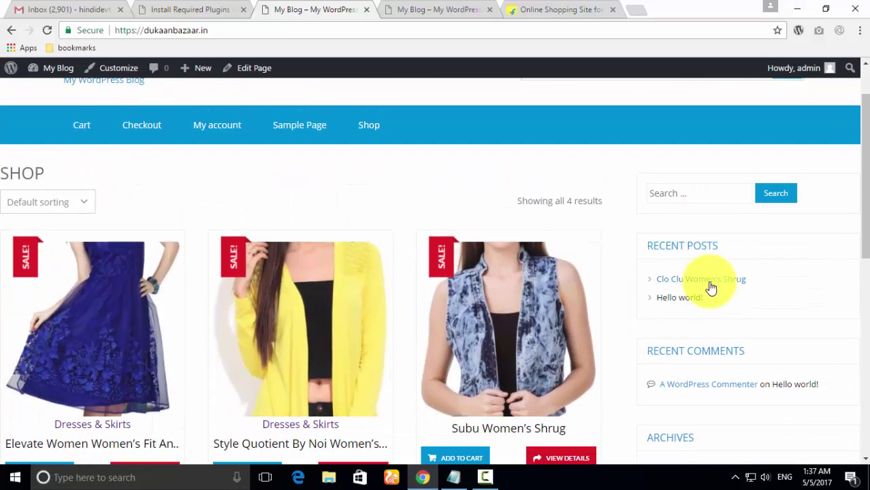
scroll(716, 305, down, 1)
scroll(711, 260, down, 6)
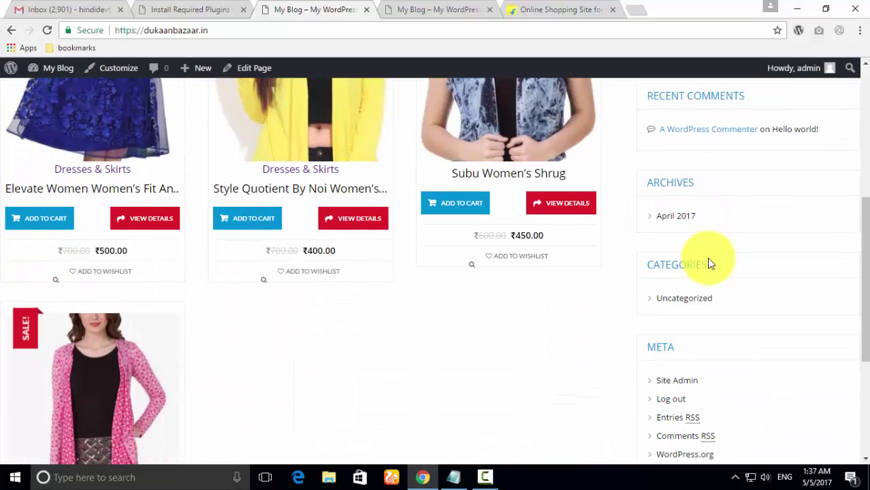
scroll(567, 298, down, 1)
scroll(568, 295, up, 10)
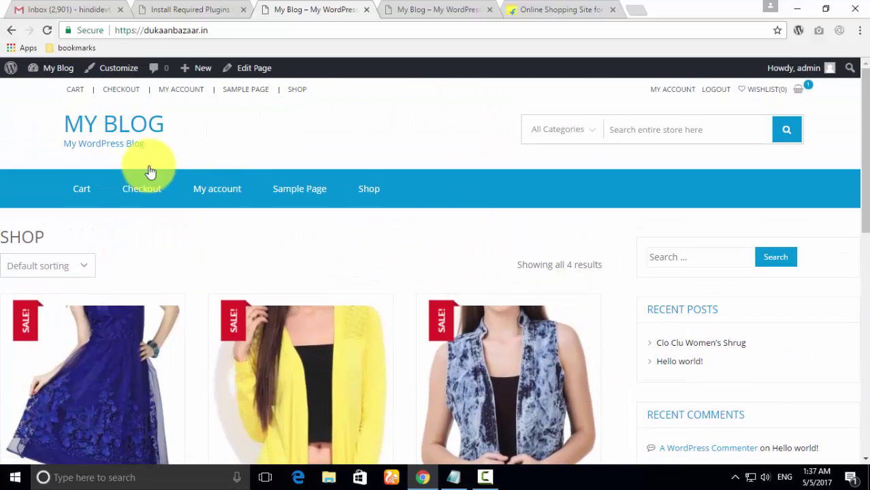
scroll(415, 236, down, 3)
scroll(416, 236, up, 3)
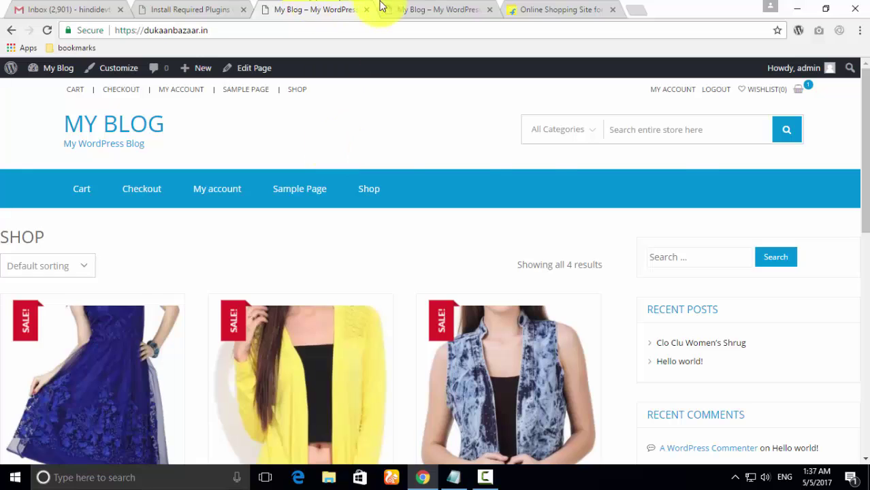
Return to the WordPress admin tab and open the Dashboard in place of the plugin installation page
click(440, 8)
click(185, 10)
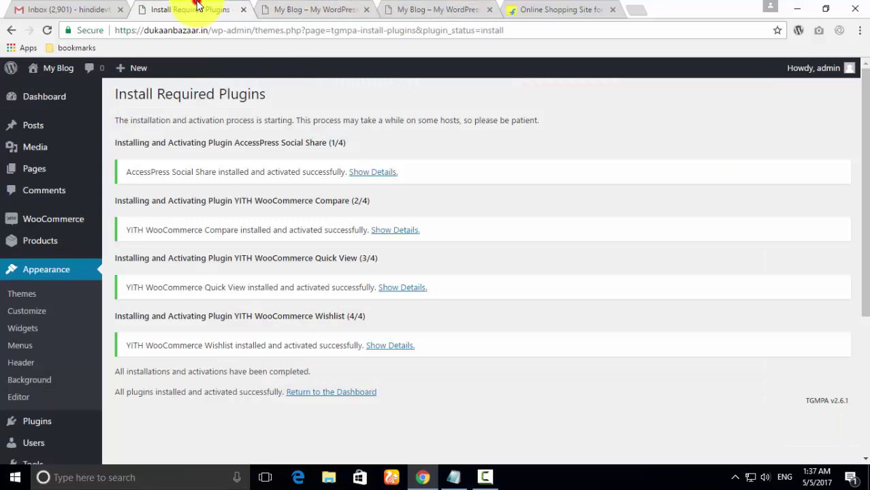
click(47, 97)
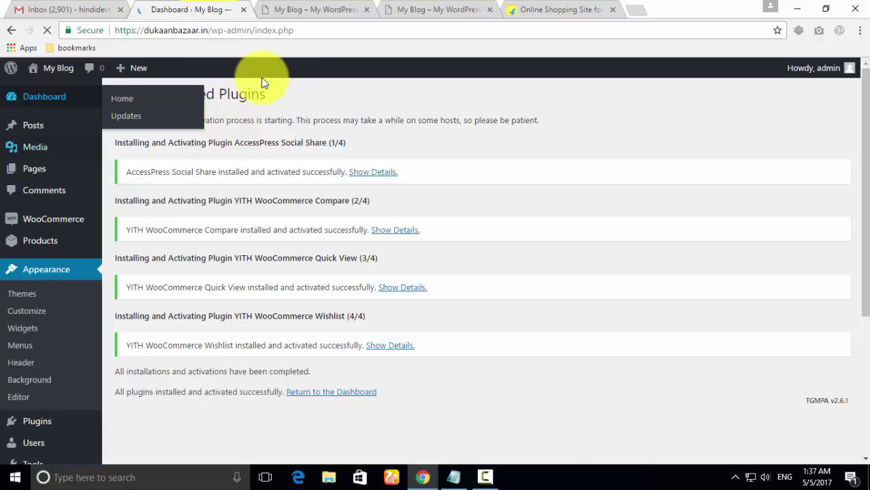
click(297, 9)
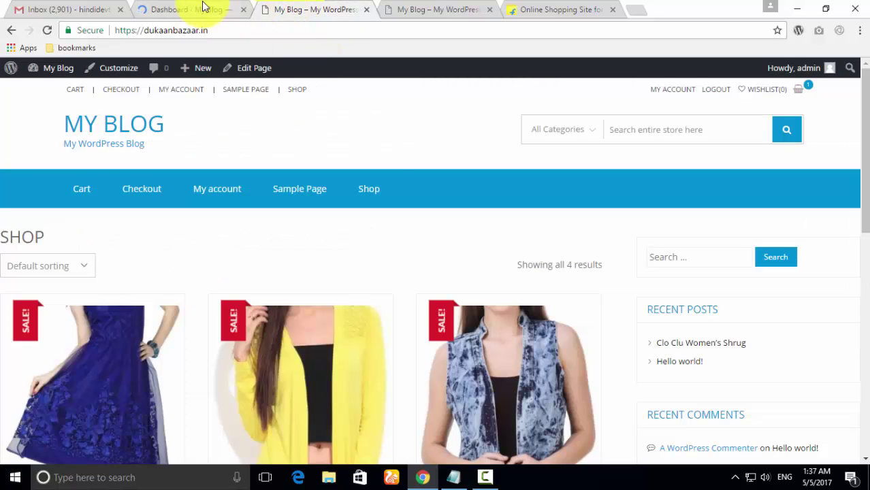
click(200, 8)
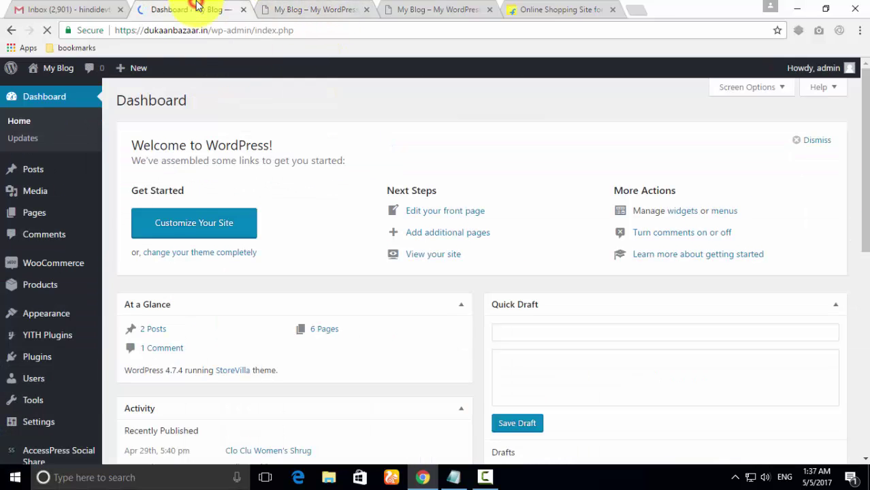
Create a new WordPress page and title it Home
click(51, 216)
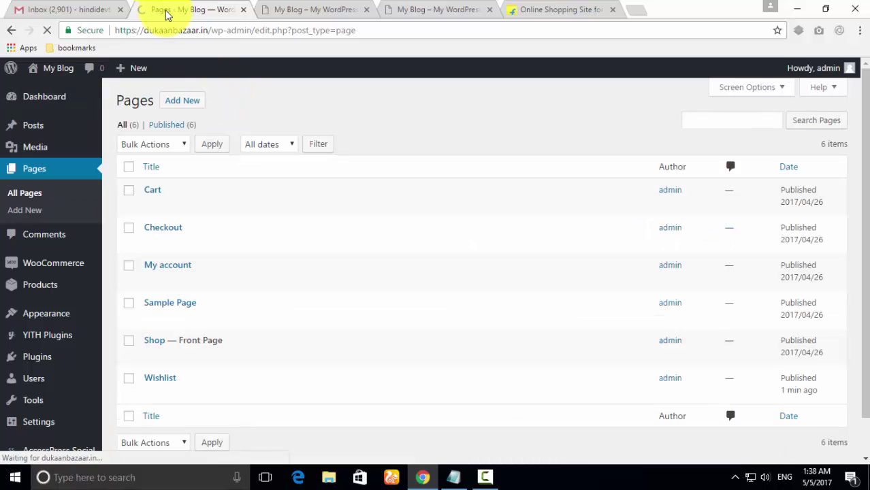
click(189, 104)
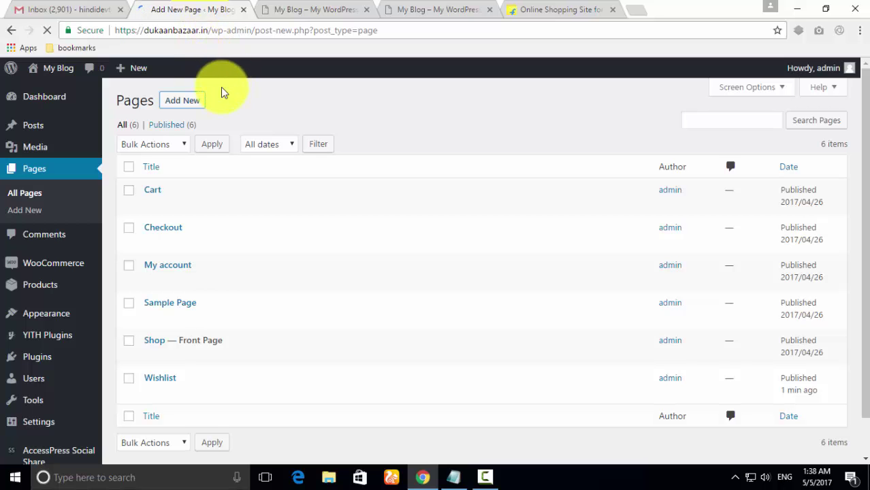
click(185, 129)
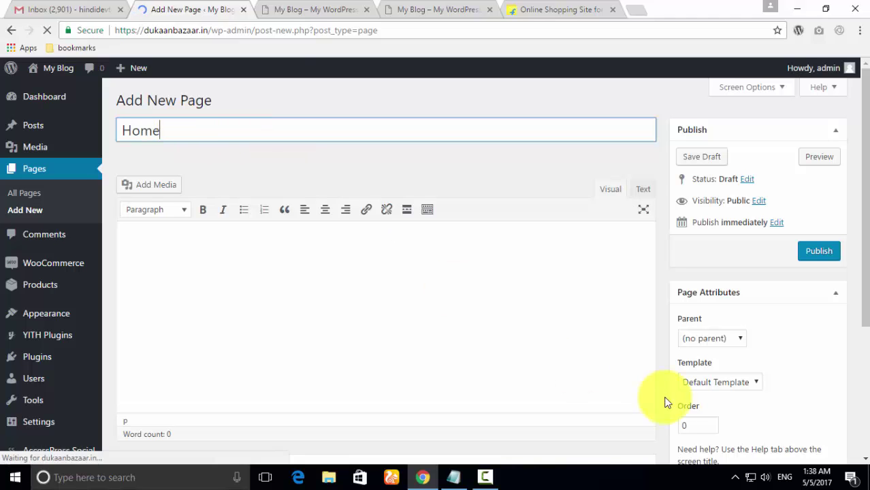
Check the display layout options of the Home page and publish it with the default right sidebar and Default Template
scroll(288, 207, down, 2)
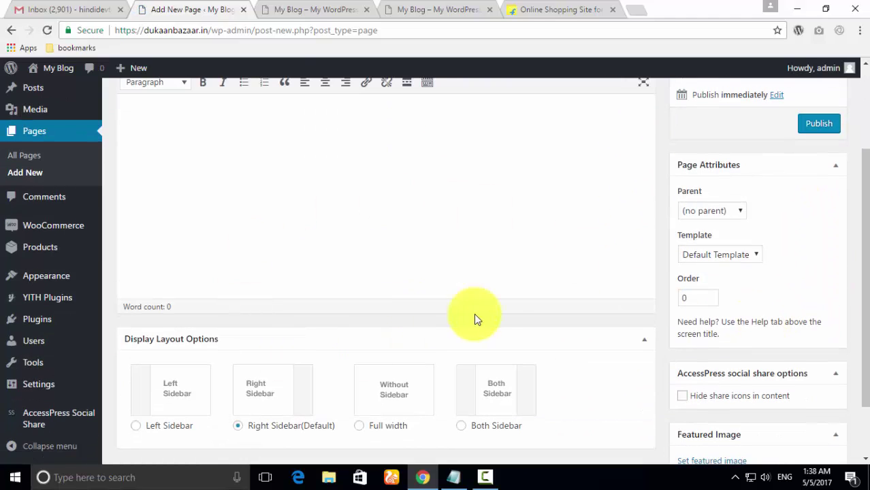
scroll(495, 316, down, 1)
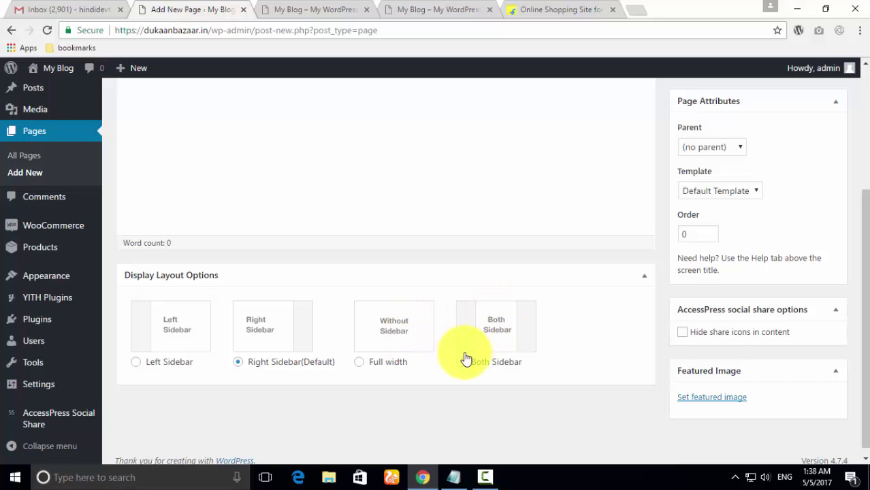
scroll(466, 357, up, 2)
scroll(463, 351, down, 2)
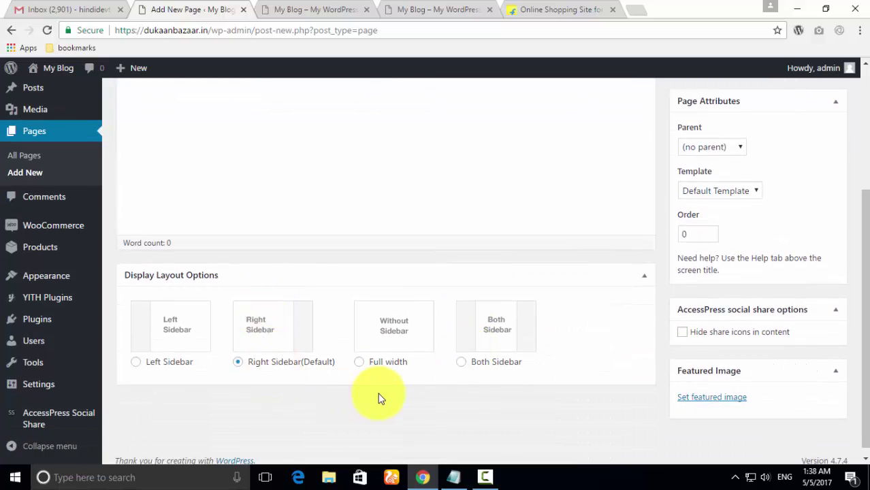
scroll(546, 411, up, 2)
scroll(545, 408, down, 1)
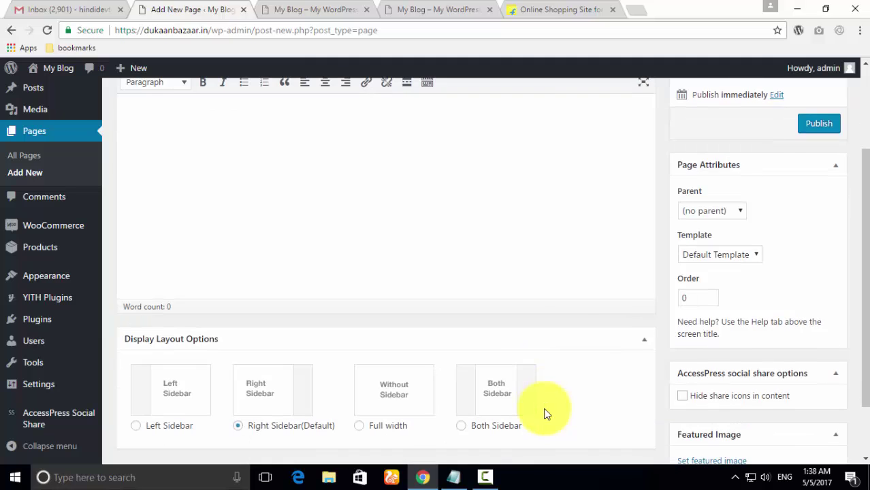
scroll(817, 313, up, 3)
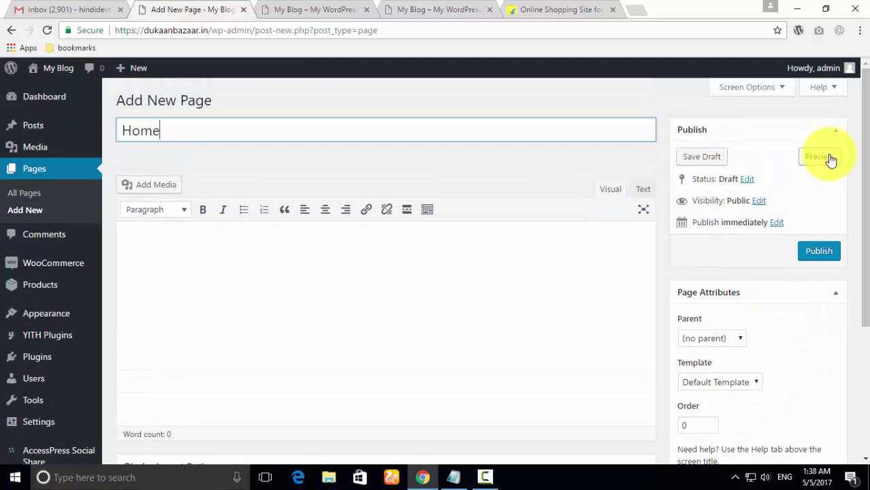
click(819, 253)
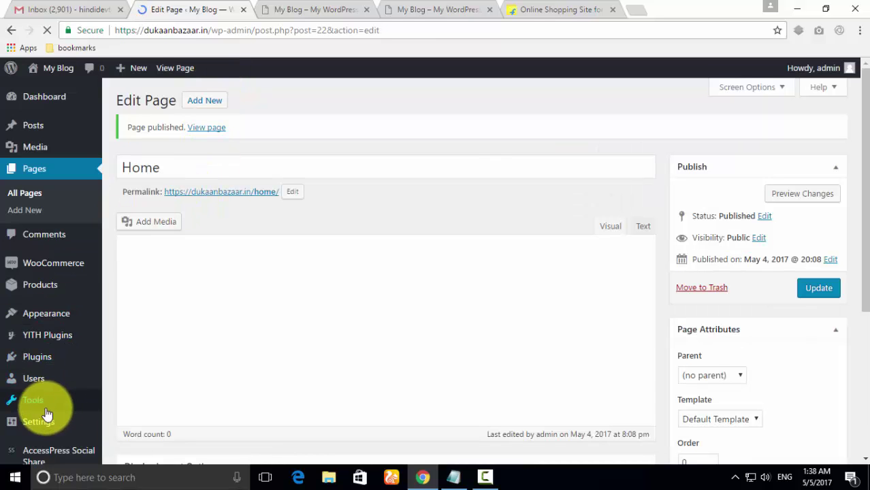
Open the site's General Settings and set the site title to DukaanBazaar
click(73, 424)
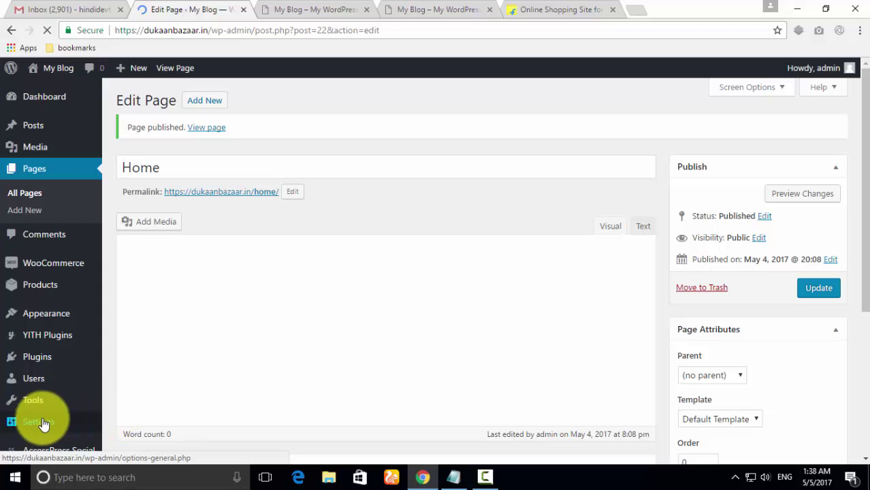
mouse_move(52, 421)
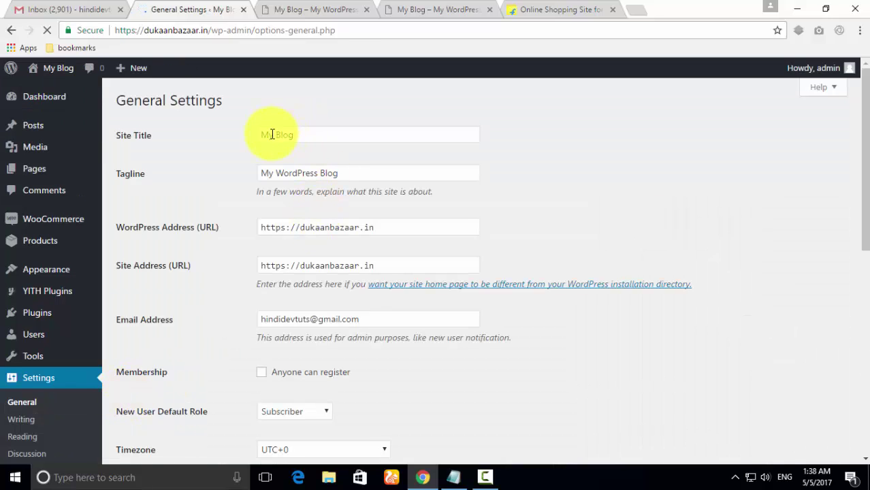
drag(305, 136, 255, 135)
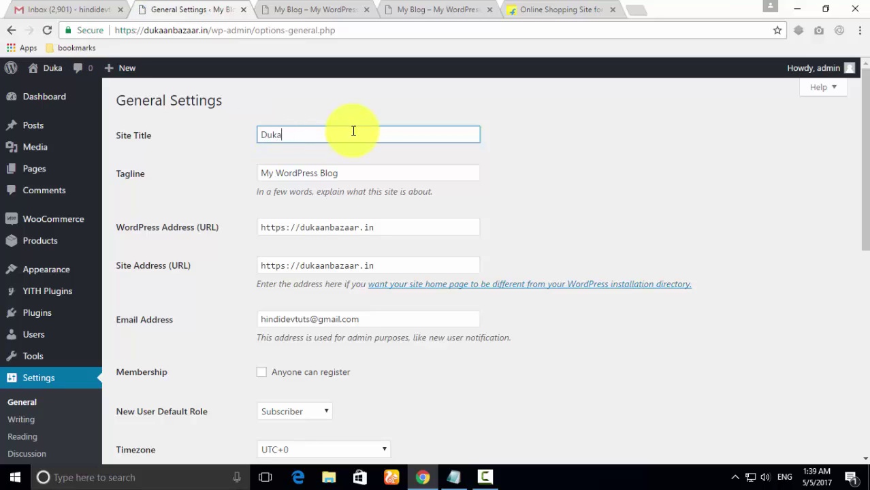
text(azaar)
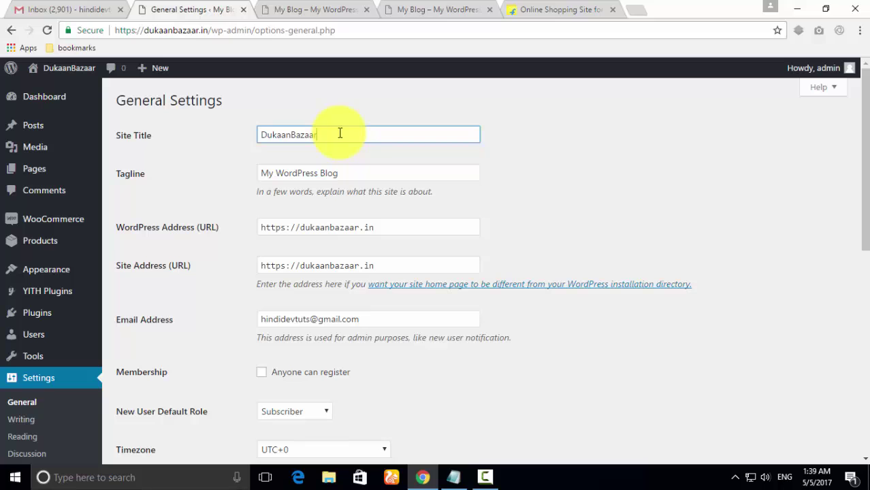
Replace the tagline with "Complete e-commerce Solution", correcting the spelling of Complete and capitalising the E of e-commerce
drag(338, 173, 259, 172)
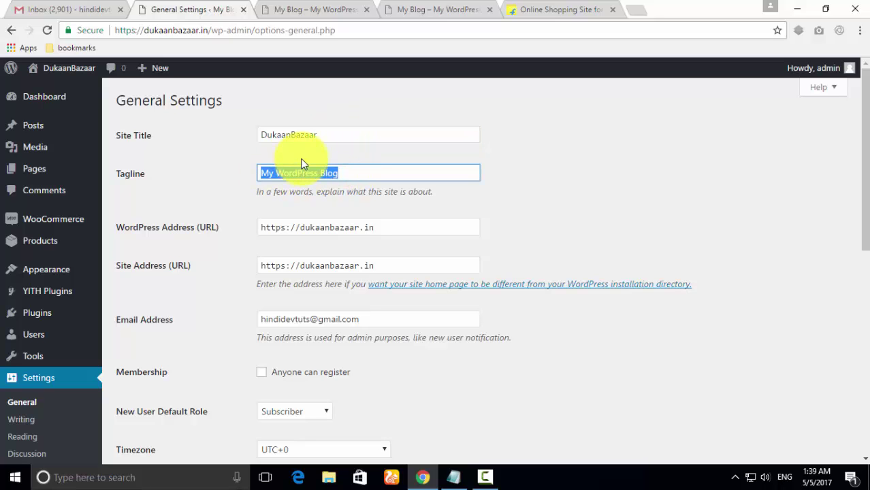
key(BackSpace)
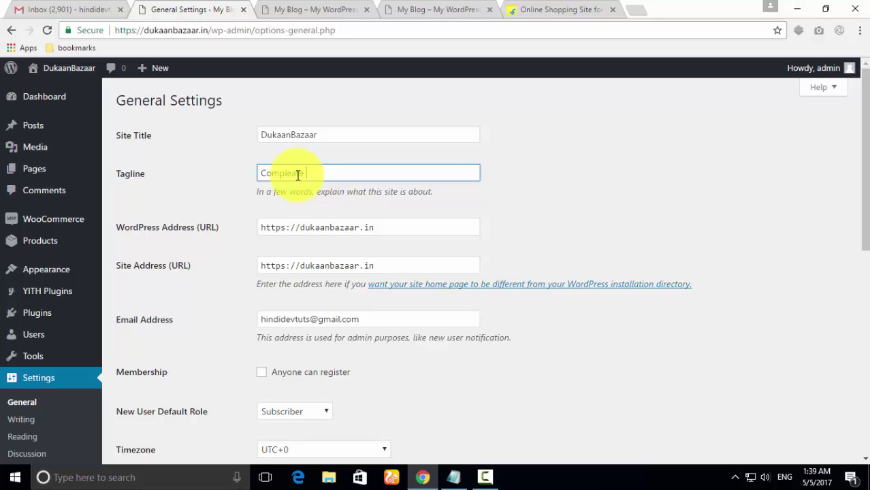
right_click(297, 175)
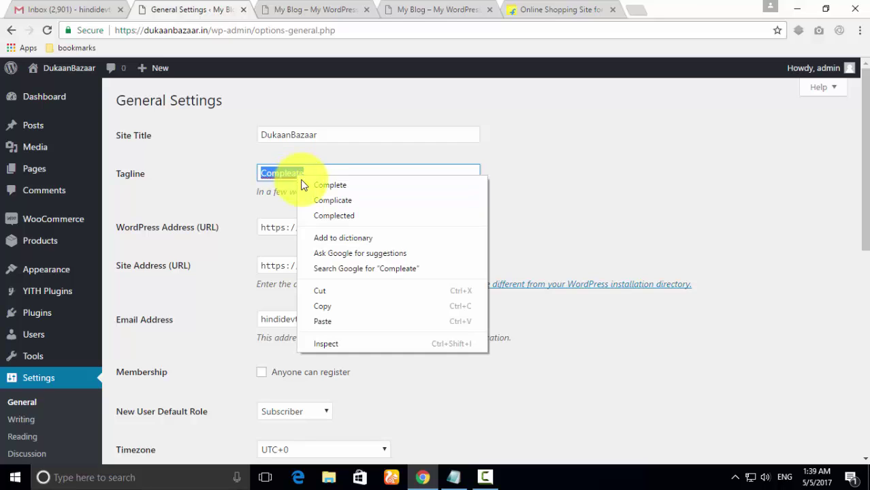
click(323, 182)
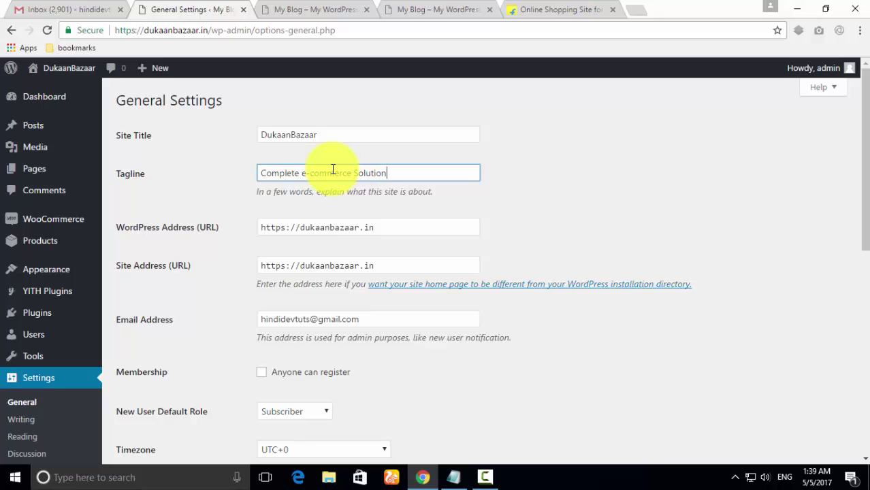
click(303, 177)
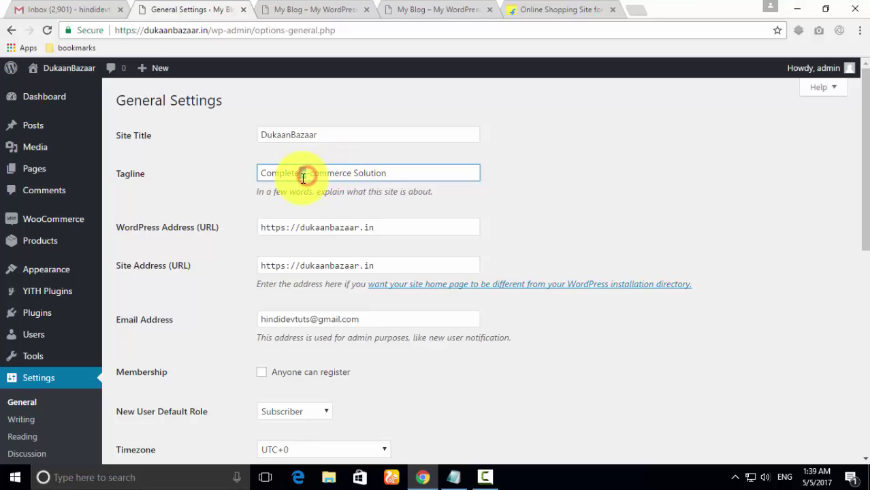
key(BackSpace)
text(E)
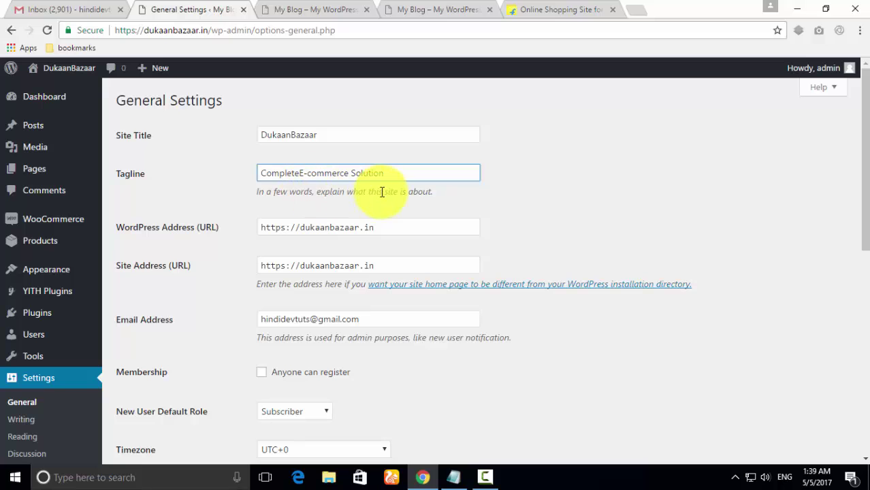
Look through the remaining general settings and set the new user default role to Customer
scroll(382, 305, down, 8)
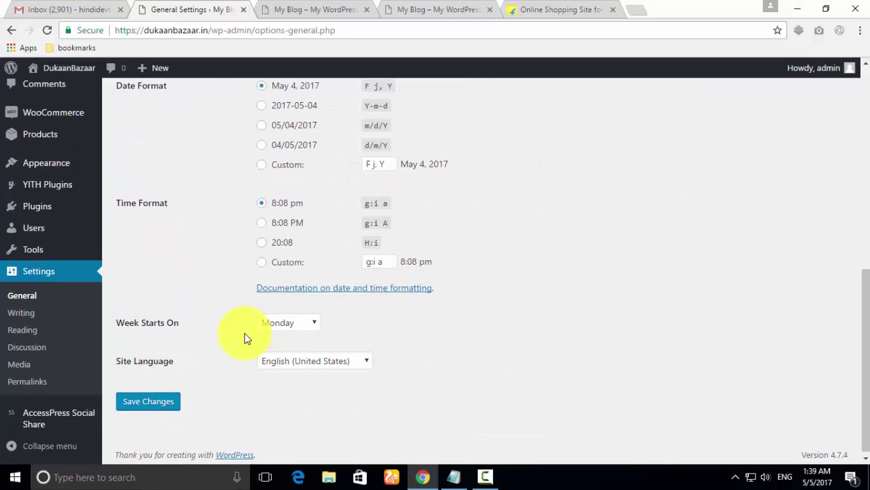
scroll(209, 258, up, 5)
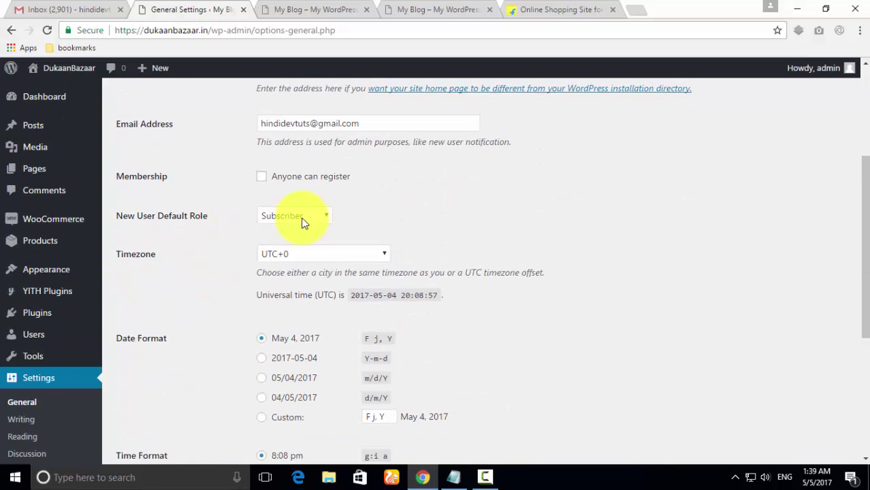
click(291, 277)
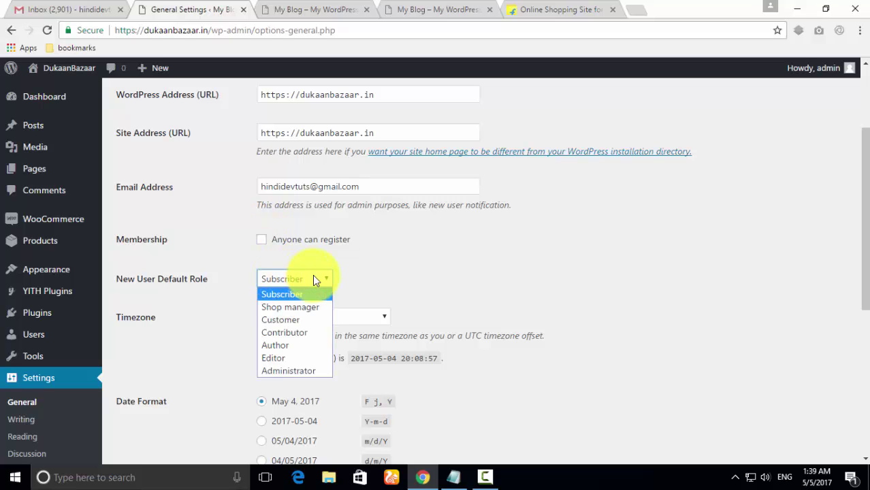
click(295, 317)
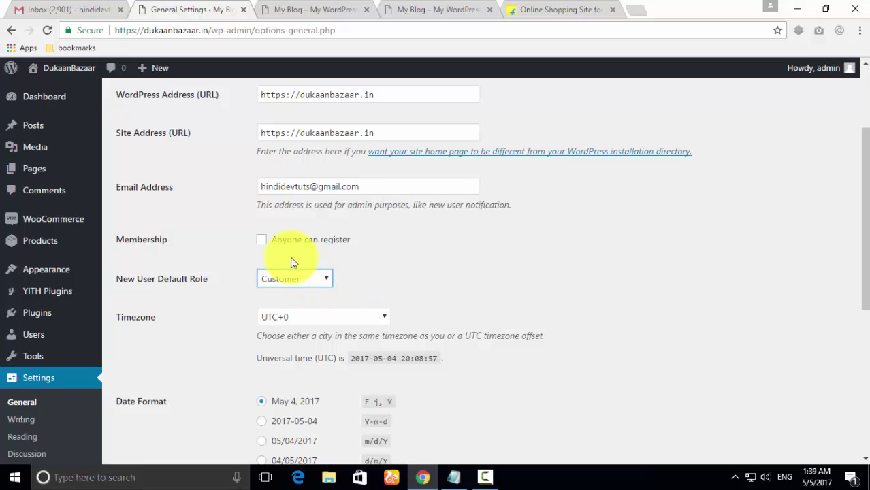
Allow anyone to register under the Membership setting and save the general settings
click(262, 241)
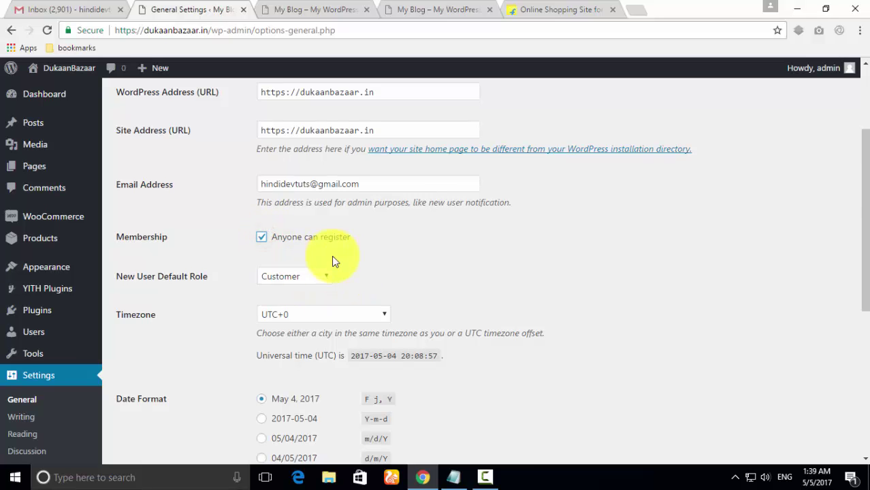
scroll(332, 255, down, 5)
scroll(331, 255, down, 1)
click(163, 398)
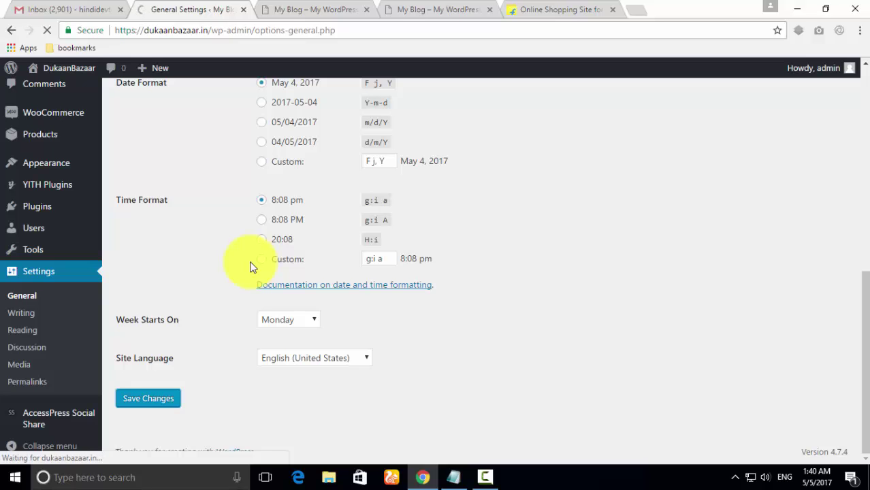
Reload the storefront page and check the site title and tagline in its header
click(310, 8)
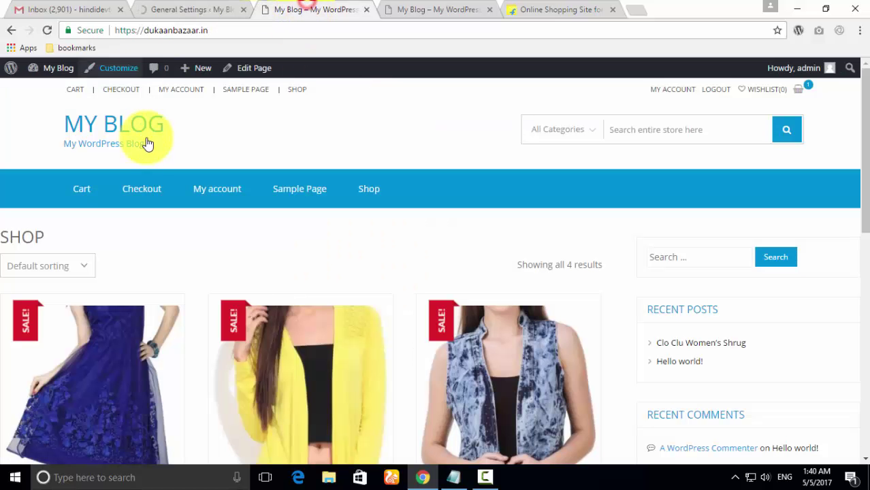
click(49, 31)
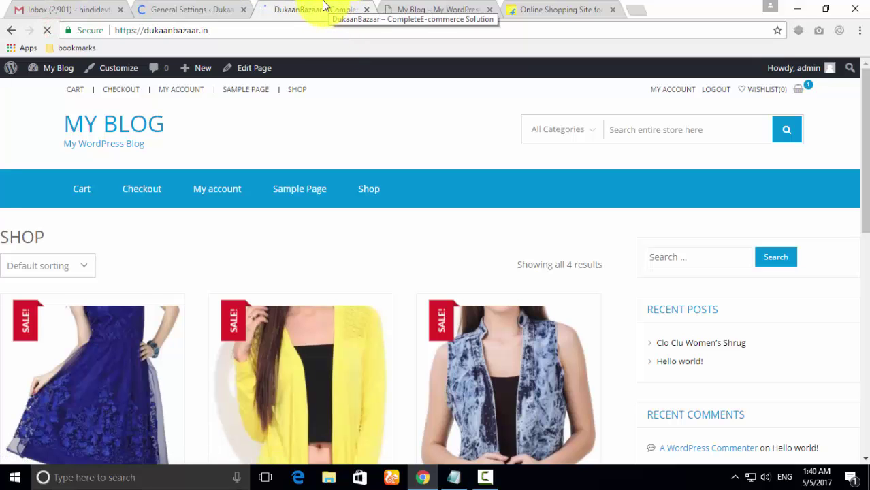
click(230, 12)
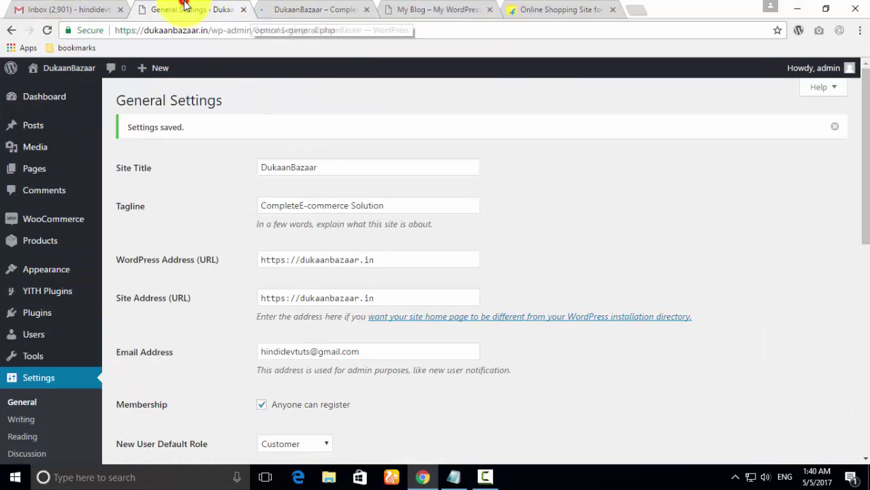
click(311, 9)
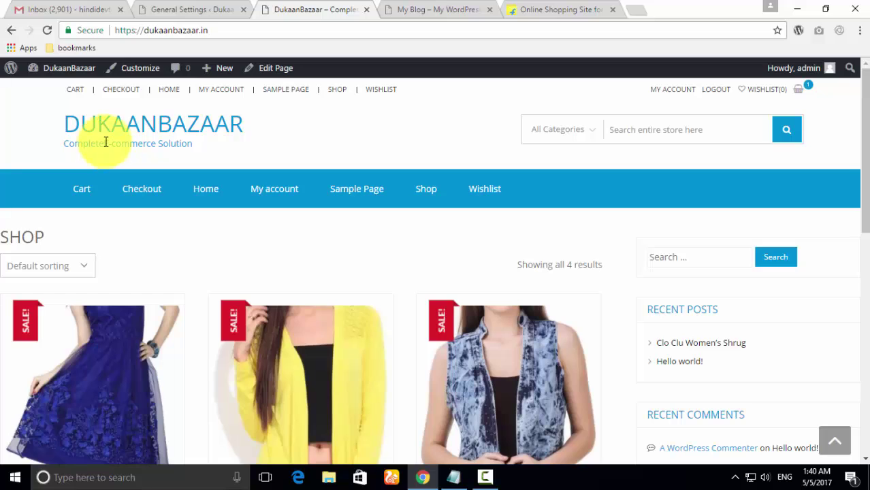
Correct the tagline to "Complete E-commerce Solution" by adding the missing space, and save the general settings
click(170, 10)
click(317, 206)
click(300, 206)
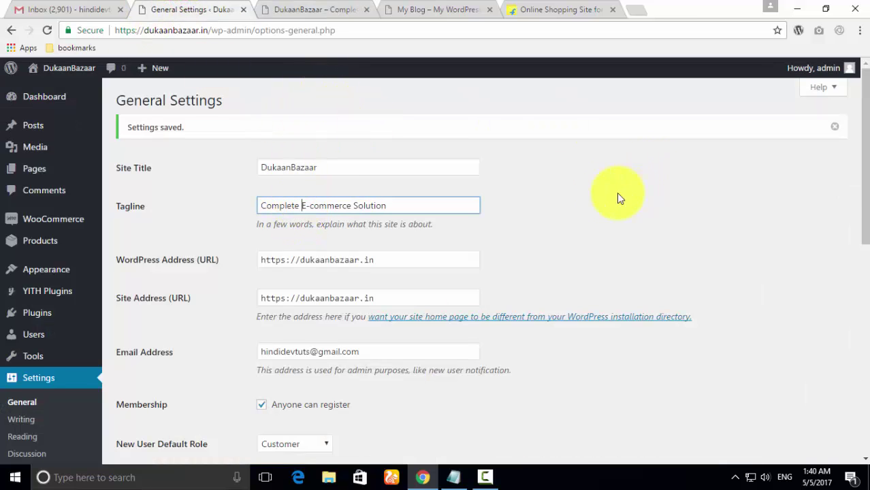
scroll(351, 362, down, 8)
click(156, 399)
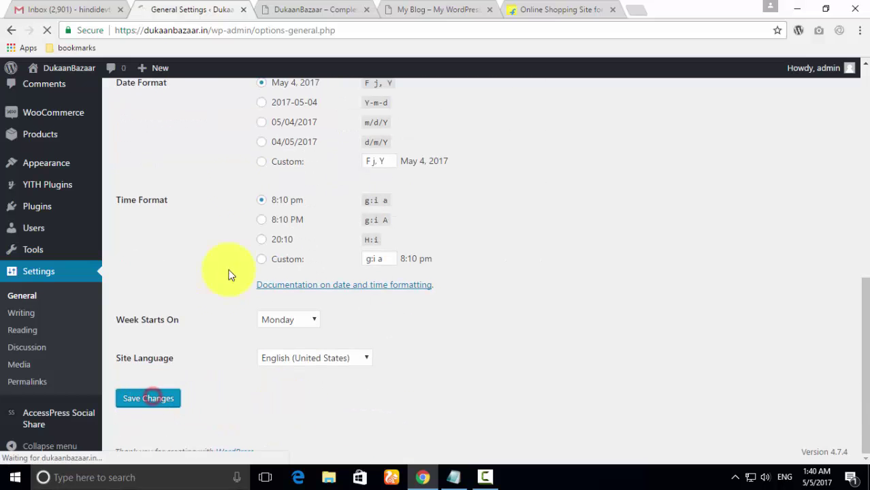
Reload the storefront and examine the header tagline and the product listing down the page
click(308, 6)
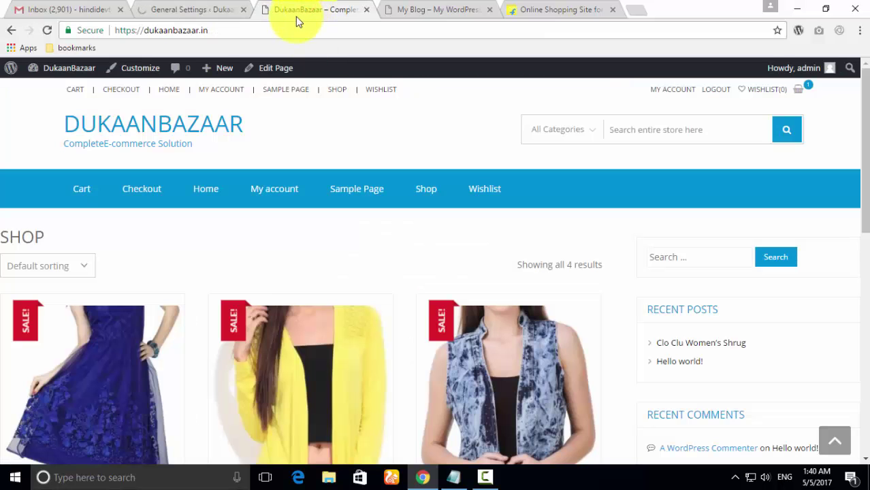
click(224, 9)
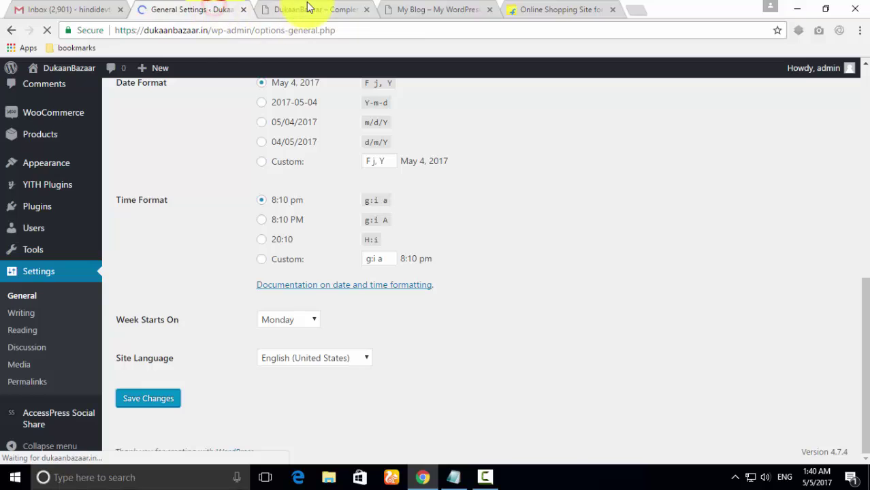
click(308, 6)
click(44, 30)
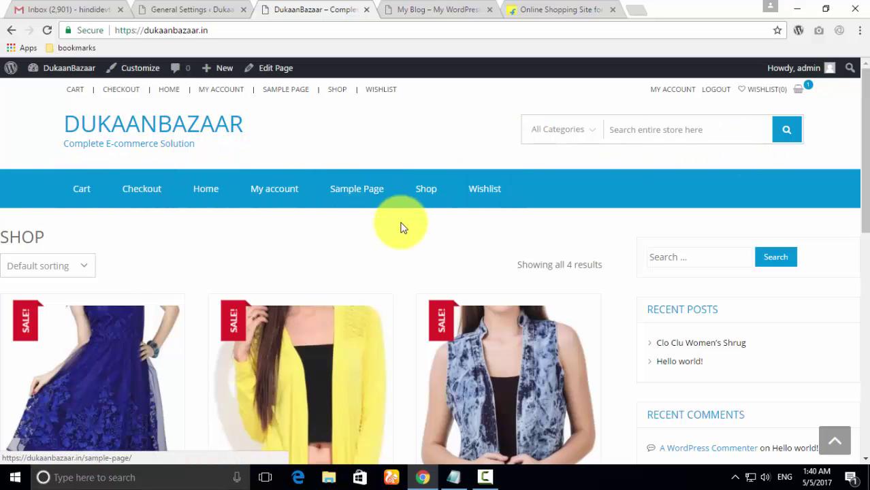
scroll(449, 227, down, 3)
scroll(286, 272, down, 1)
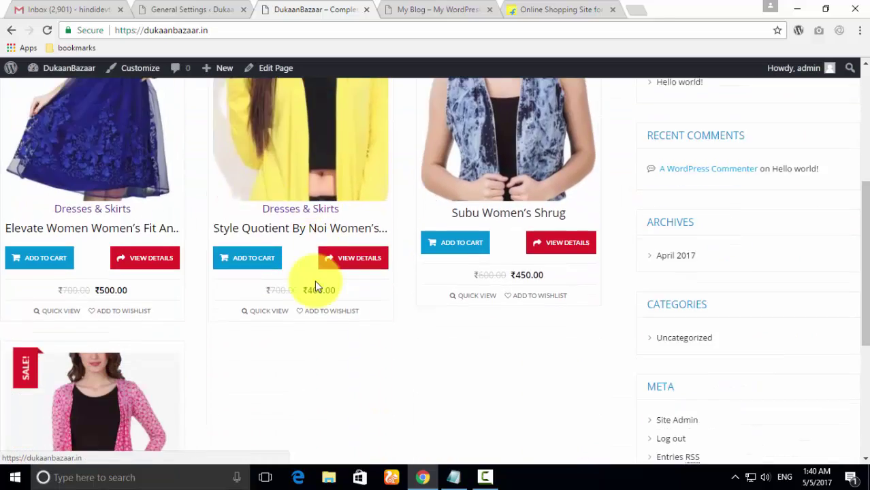
scroll(319, 279, down, 3)
scroll(385, 249, down, 1)
scroll(385, 248, up, 4)
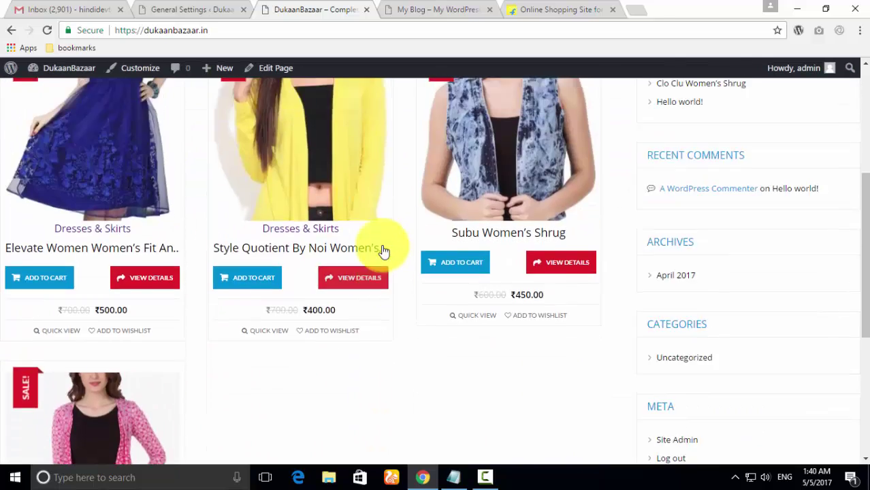
scroll(385, 250, up, 4)
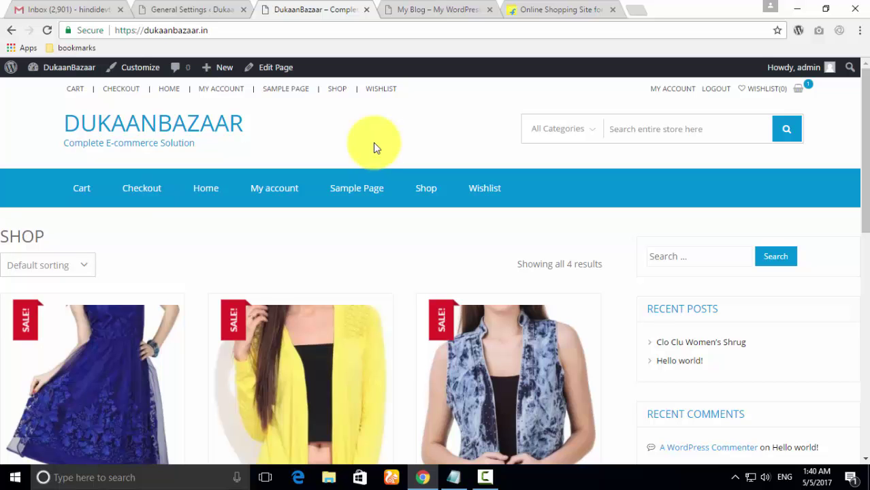
Compare the old My Blog version of the shop page with the reloaded DukaanBazaar storefront
click(417, 10)
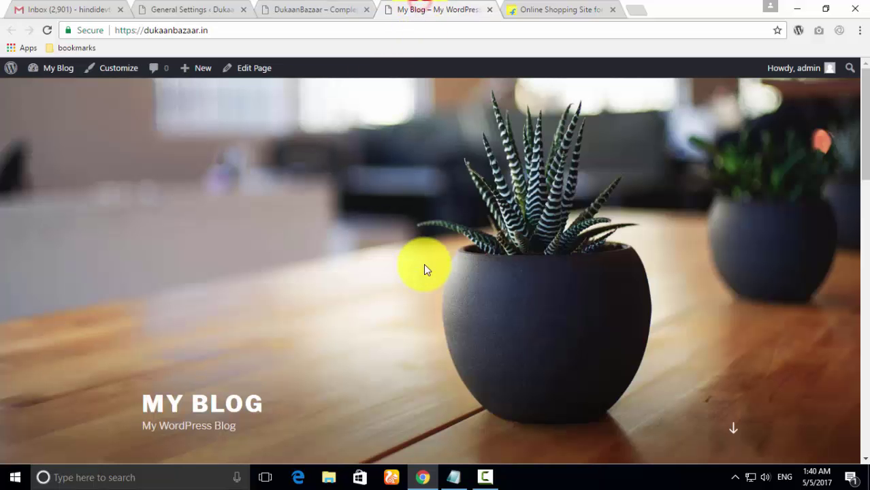
scroll(423, 265, down, 7)
scroll(424, 265, up, 6)
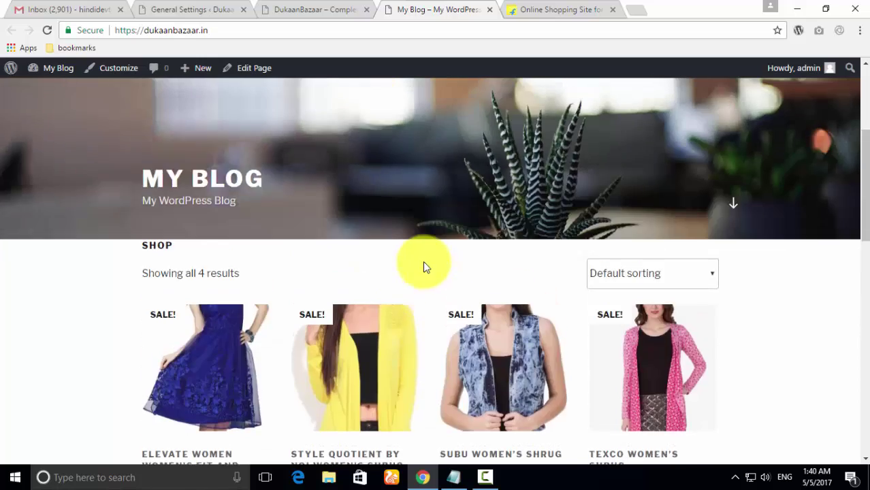
click(326, 6)
scroll(398, 291, down, 8)
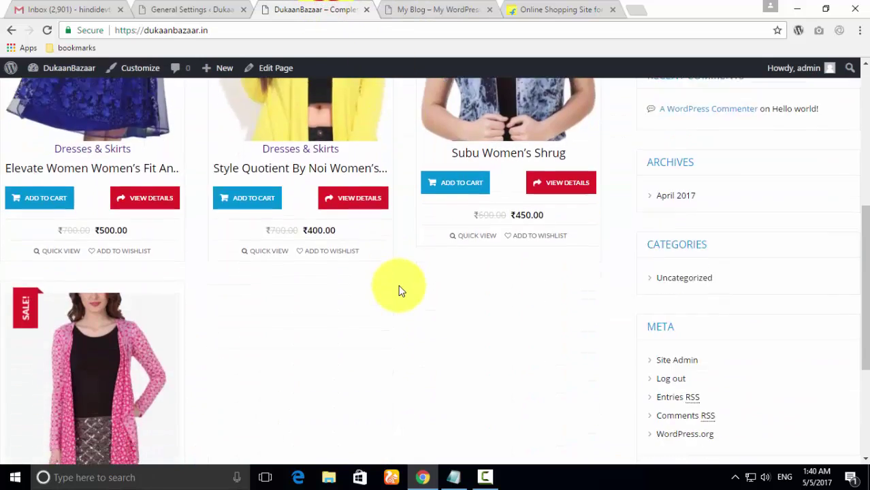
scroll(398, 291, up, 8)
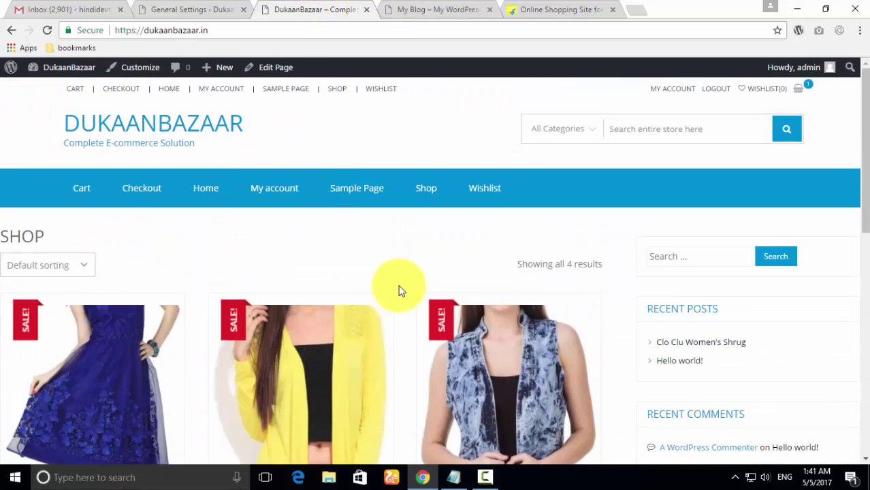
Close the outdated My Blog page and return to the DukaanBazaar storefront
click(451, 10)
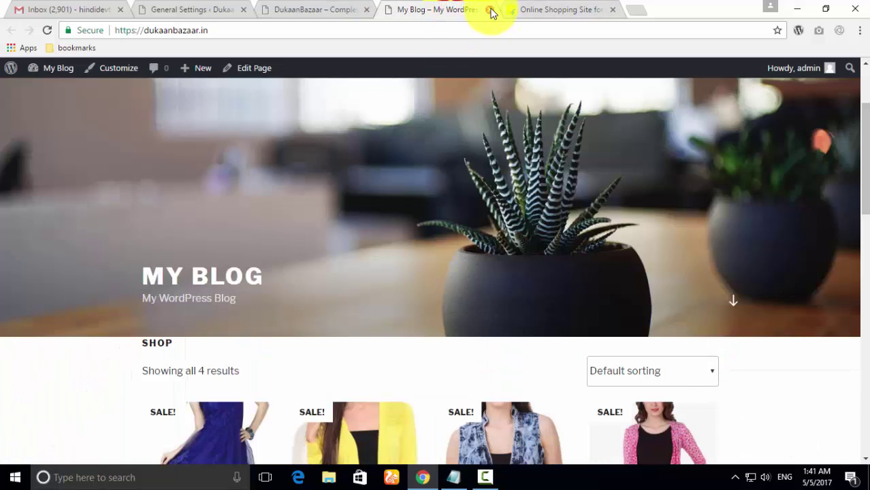
click(489, 10)
click(327, 11)
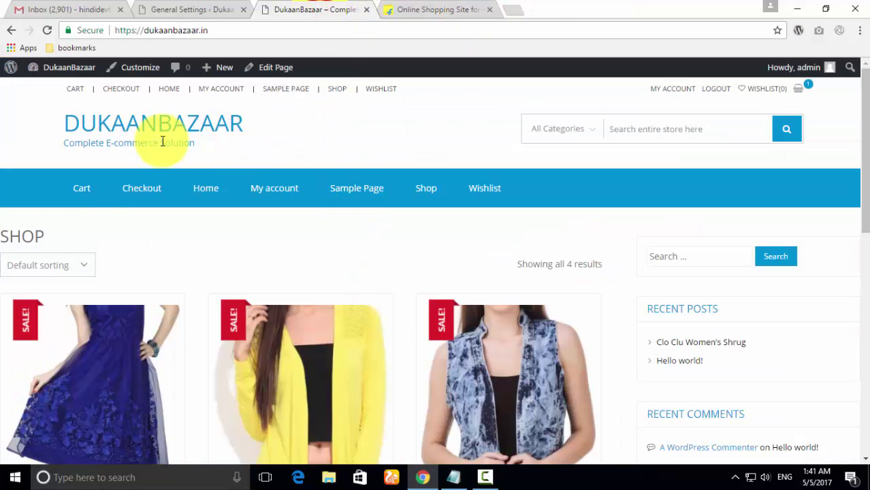
Set the static front page to Home in the Reading settings and save the changes
click(167, 10)
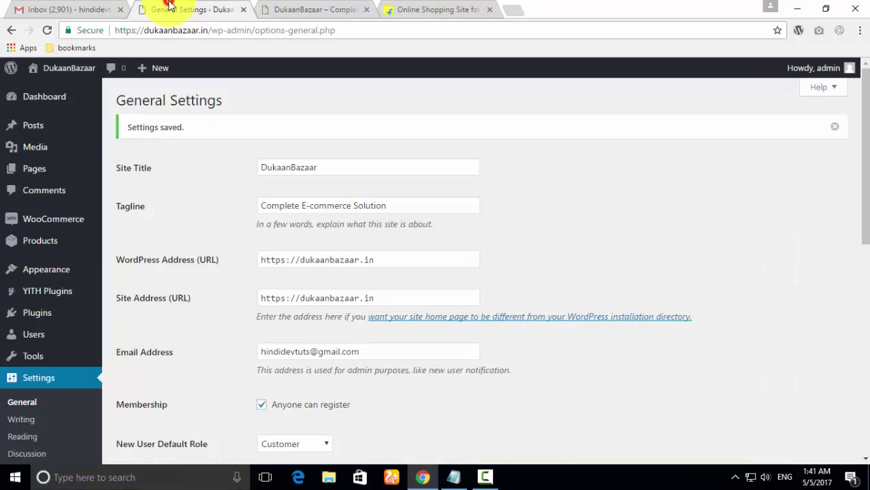
scroll(10, 446, down, 2)
click(28, 330)
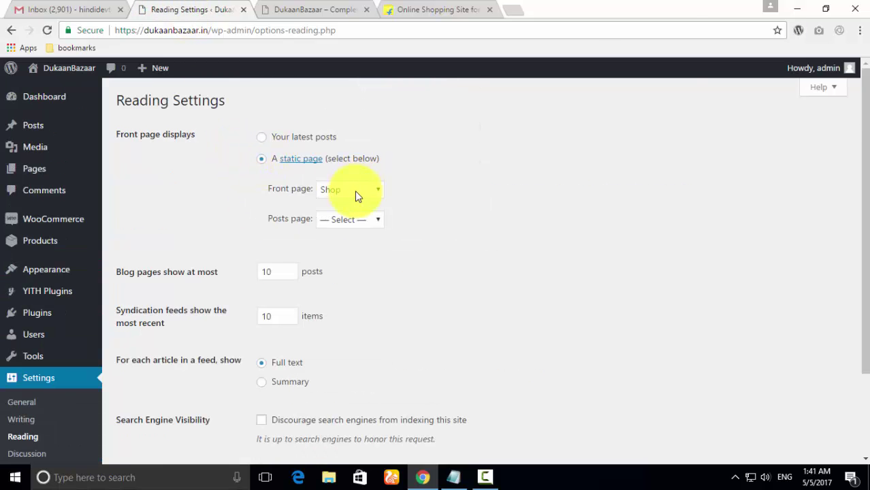
click(358, 190)
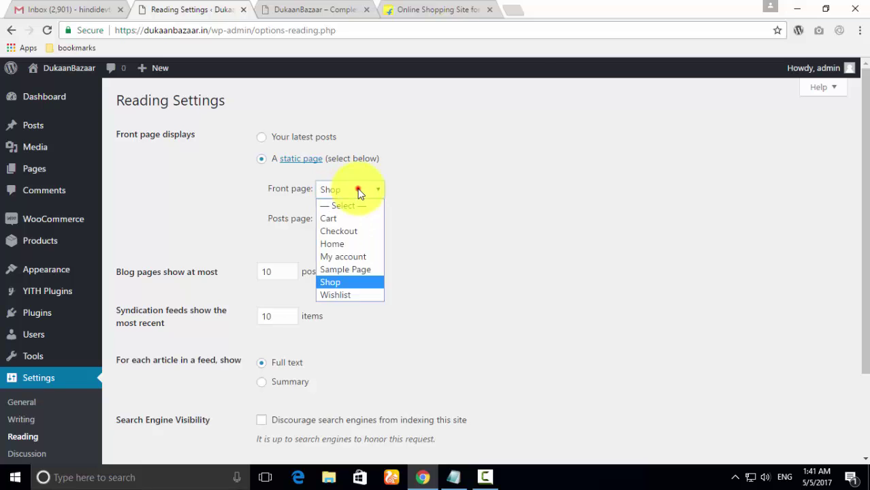
click(351, 245)
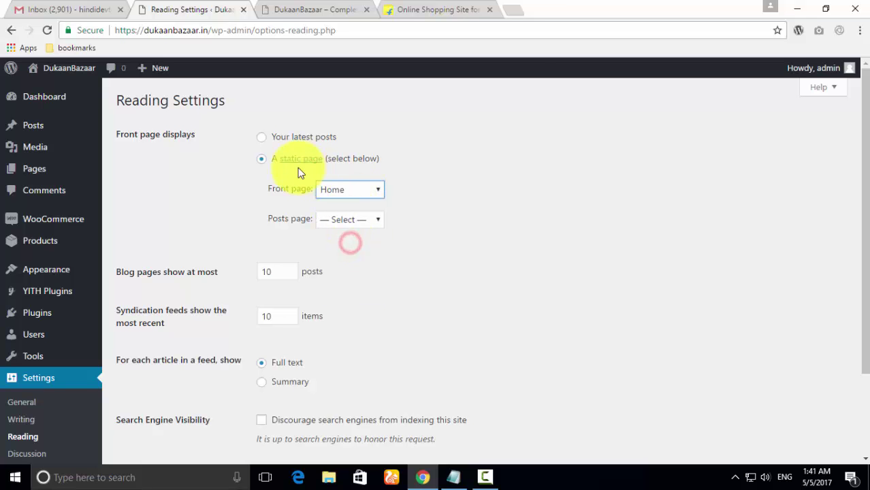
scroll(310, 291, down, 3)
click(153, 369)
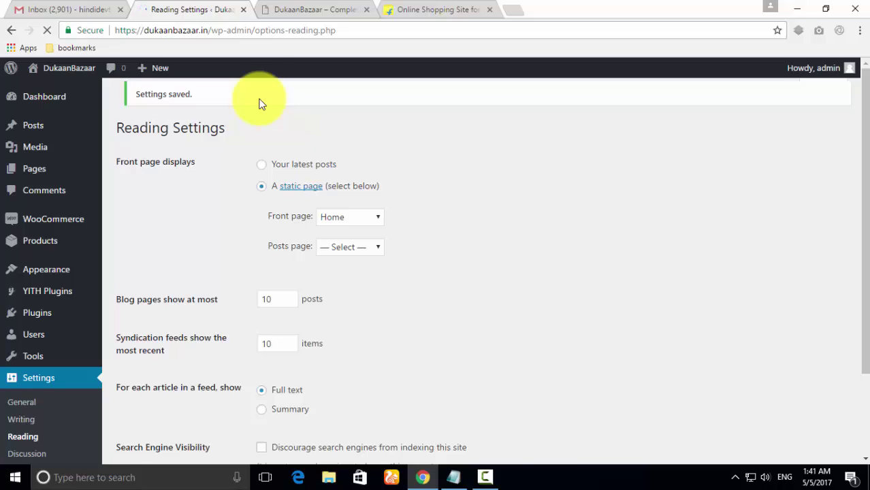
Reload the storefront and examine the Home page's content area, sidebar and footer
click(292, 10)
click(47, 30)
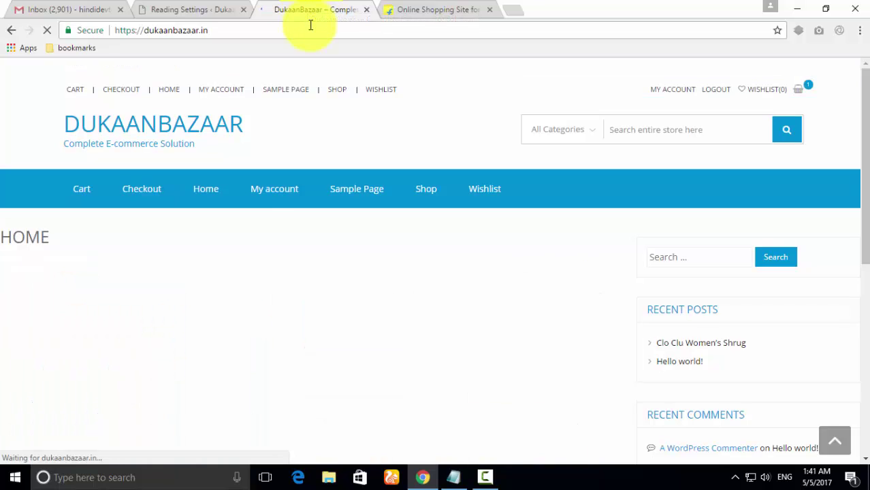
scroll(380, 285, down, 6)
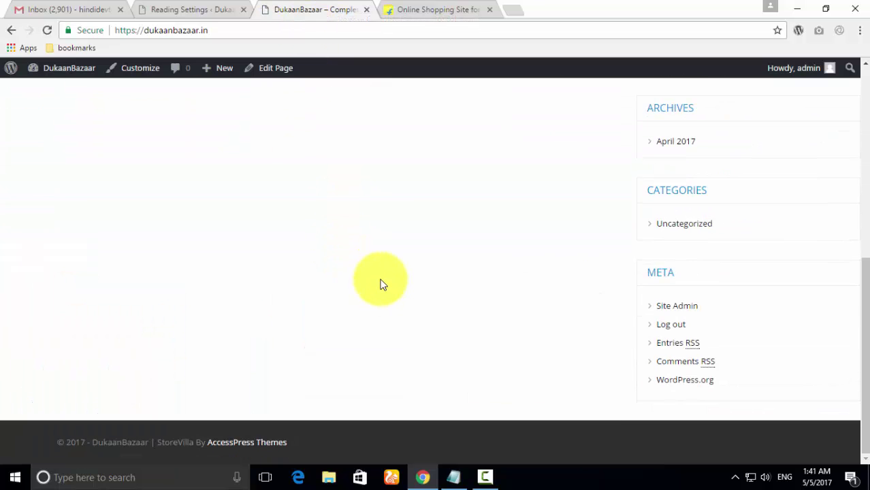
scroll(380, 286, up, 6)
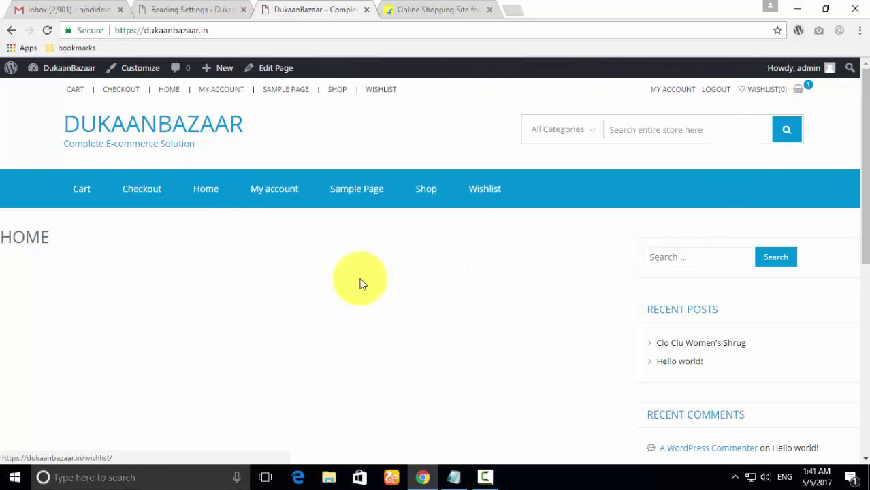
scroll(312, 286, down, 6)
scroll(313, 285, up, 5)
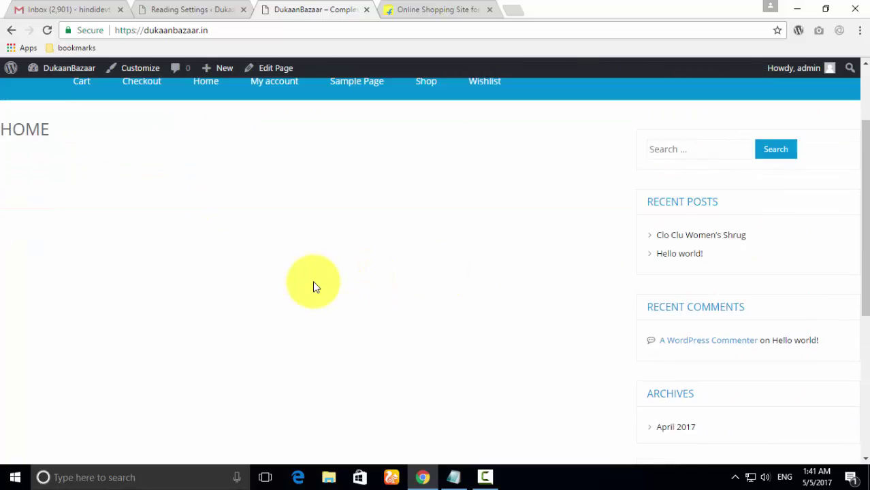
scroll(312, 281, up, 2)
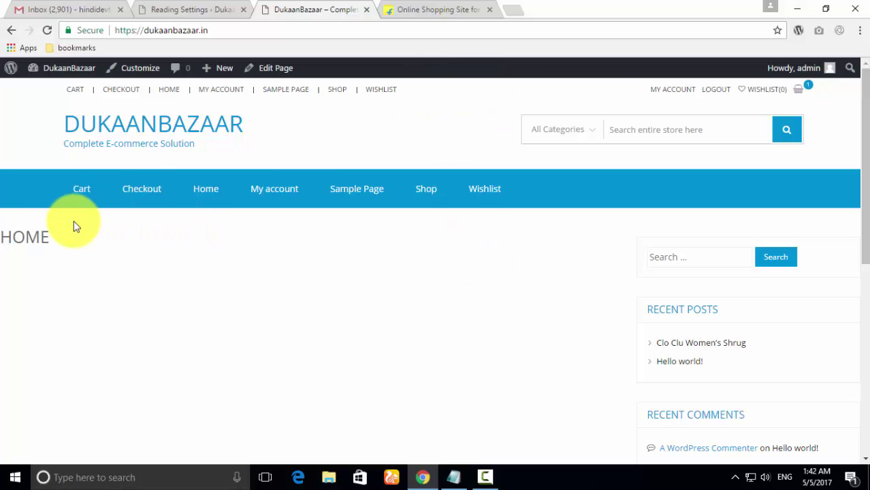
Open the store's Shop page and look through its product listing
click(425, 192)
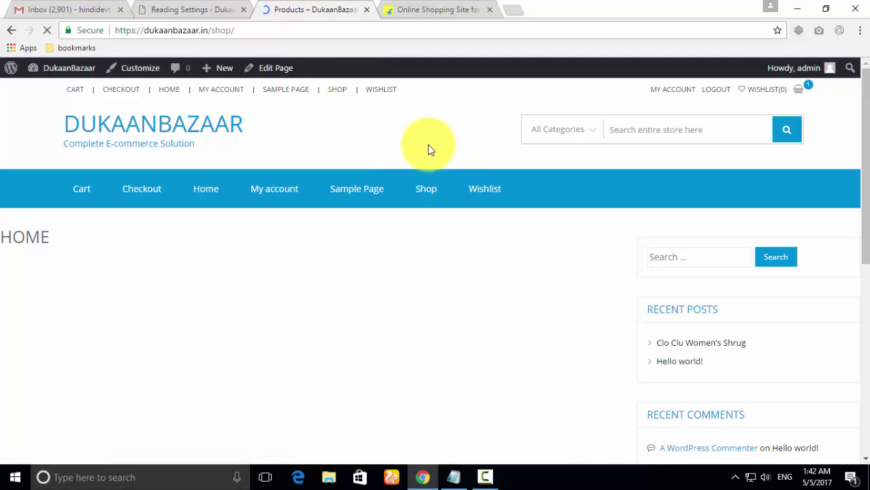
scroll(451, 262, down, 6)
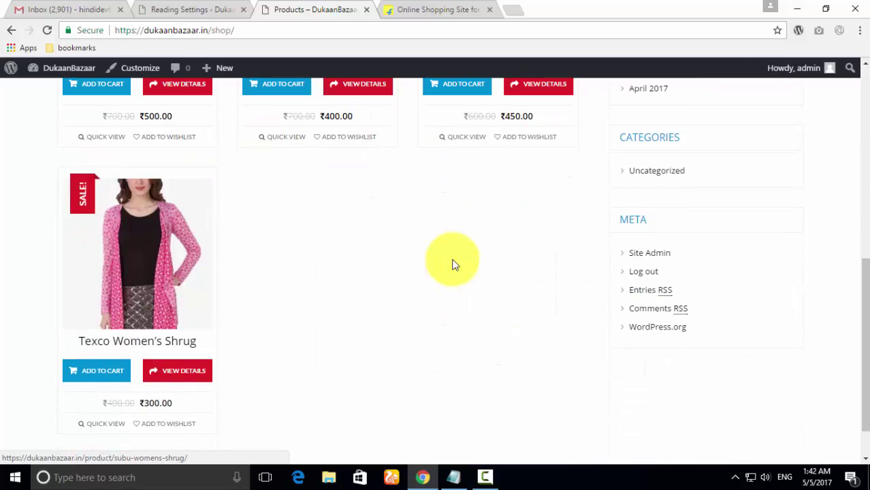
scroll(454, 264, up, 10)
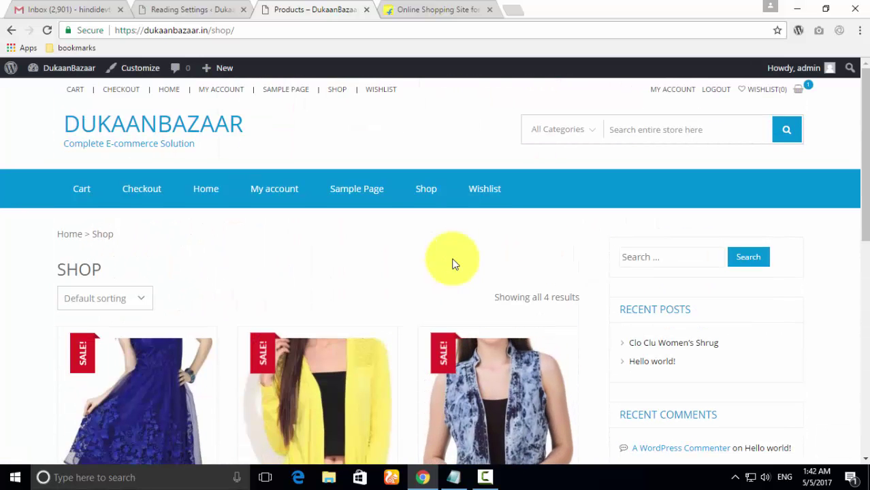